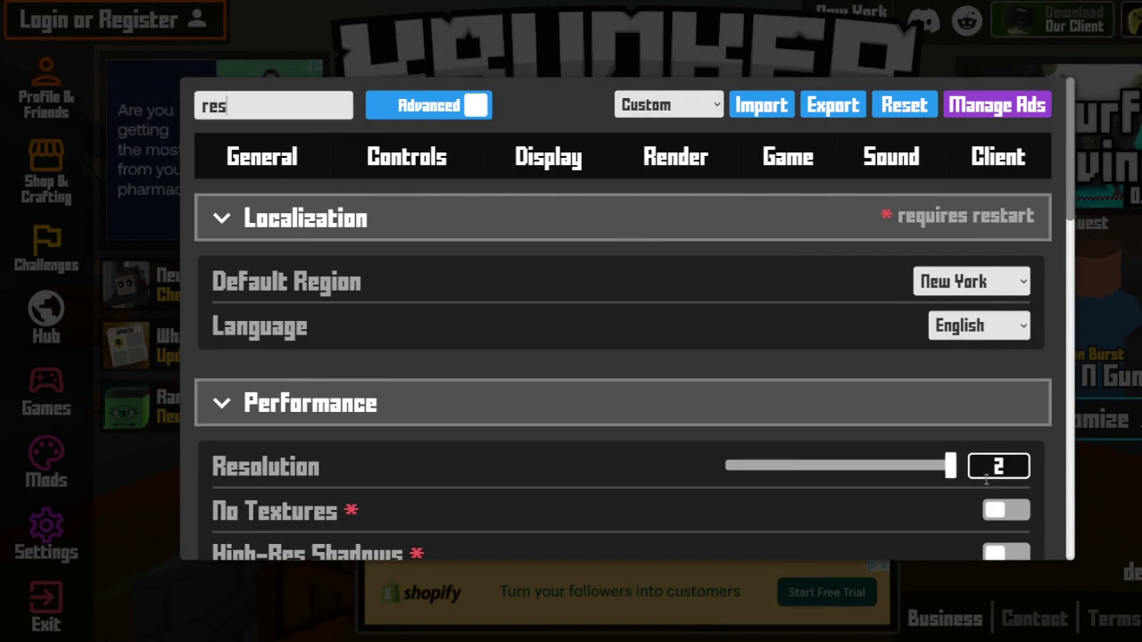
Drag Krunker's Resolution slider down to 0.4 and close Settings.
{"action": "left_click", "coordinate": [790, 466]}
{"action": "left_click_drag", "start_coordinate": [791, 466], "coordinate": [769, 470]}
{"action": "left_click", "coordinate": [78, 505]}
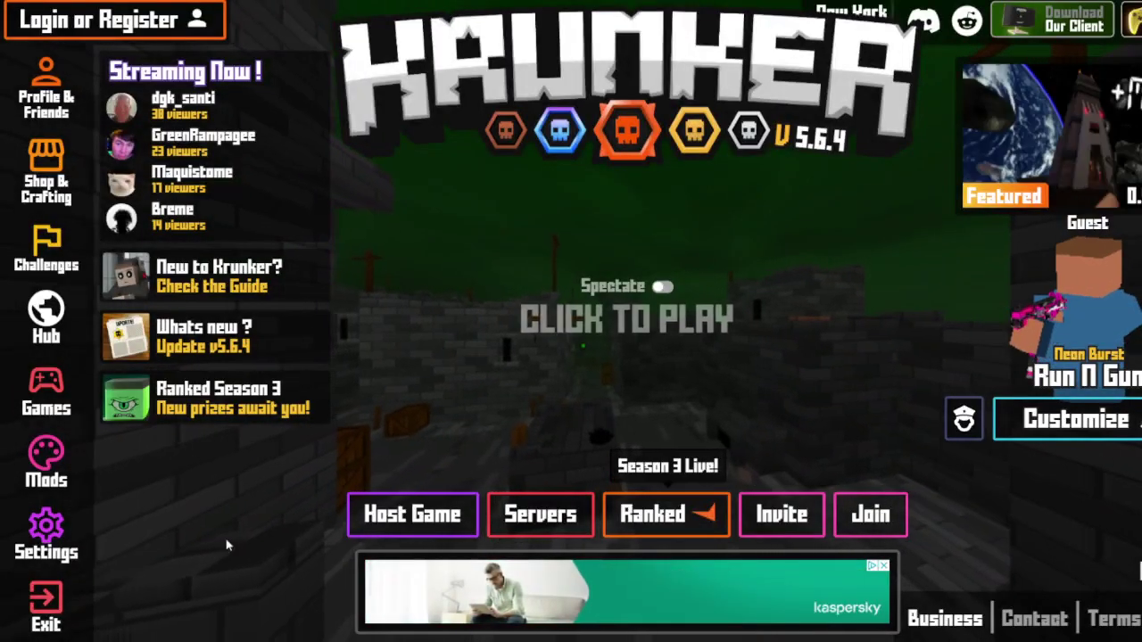
Host a custom game, browsing the Default Krunker Maps grid in Custom Game Setup.
{"action": "left_click", "coordinate": [413, 531]}
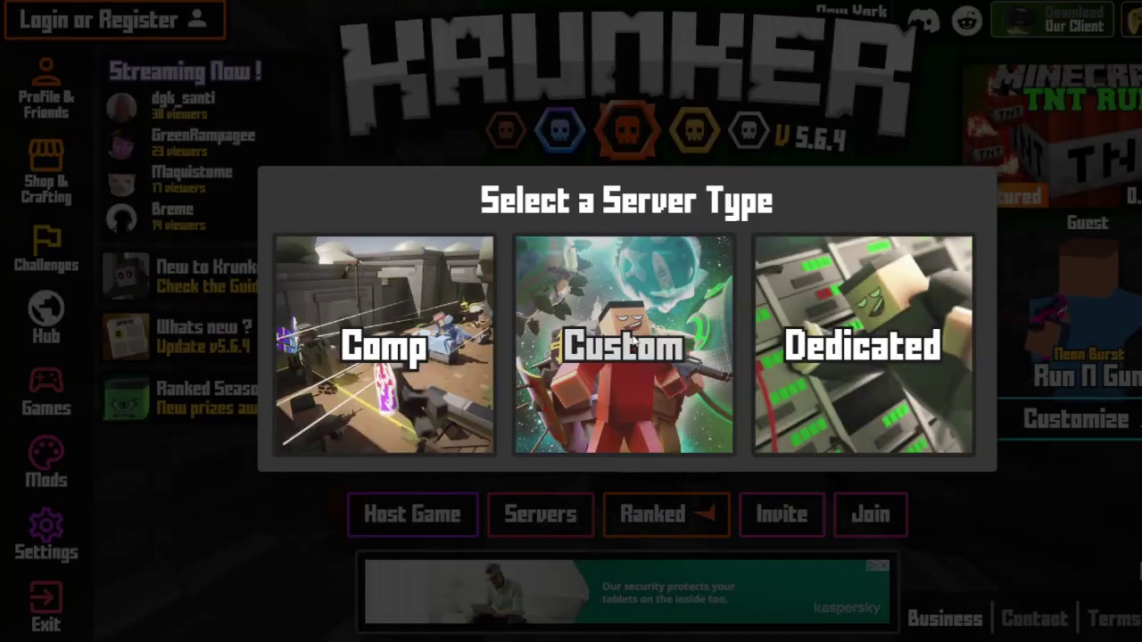
{"action": "left_click", "coordinate": [632, 339]}
{"action": "scroll", "coordinate": [540, 232], "scroll_direction": "down", "scroll_amount": 3}
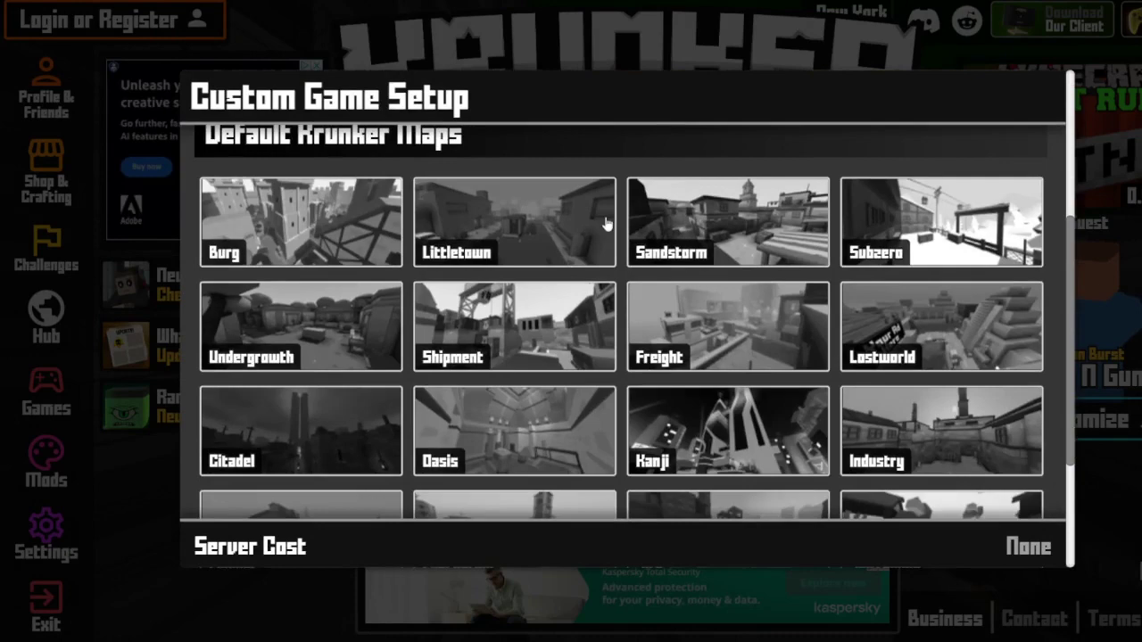
{"action": "scroll", "coordinate": [767, 348], "scroll_direction": "down", "scroll_amount": 2}
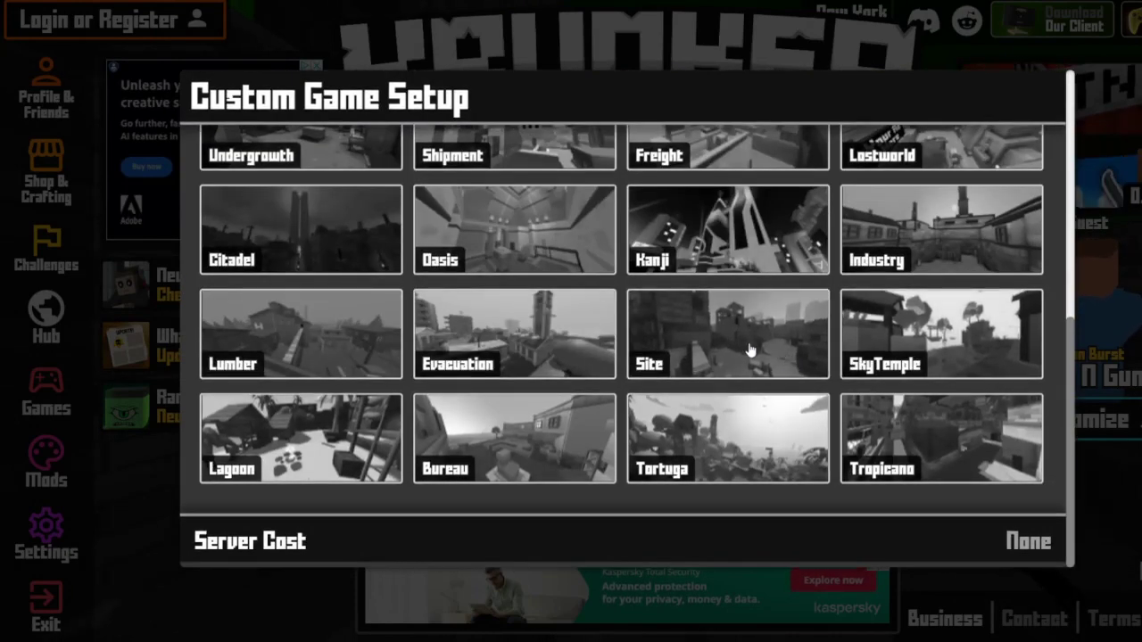
{"action": "scroll", "coordinate": [805, 306], "scroll_direction": "up", "scroll_amount": 3}
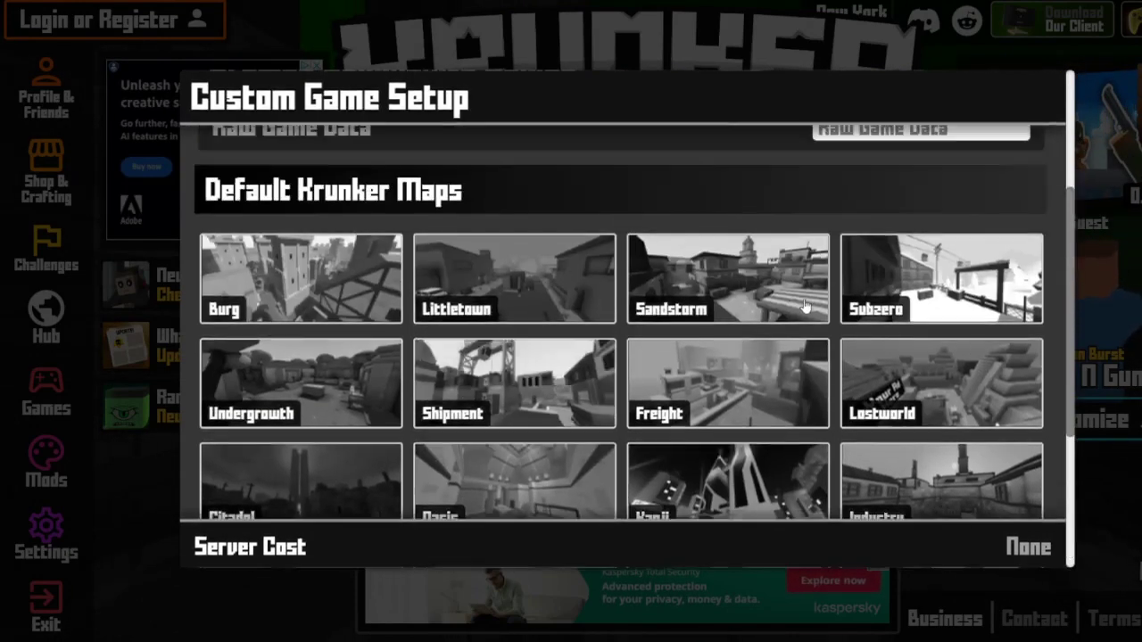
{"action": "scroll", "coordinate": [805, 306], "scroll_direction": "up", "scroll_amount": 3}
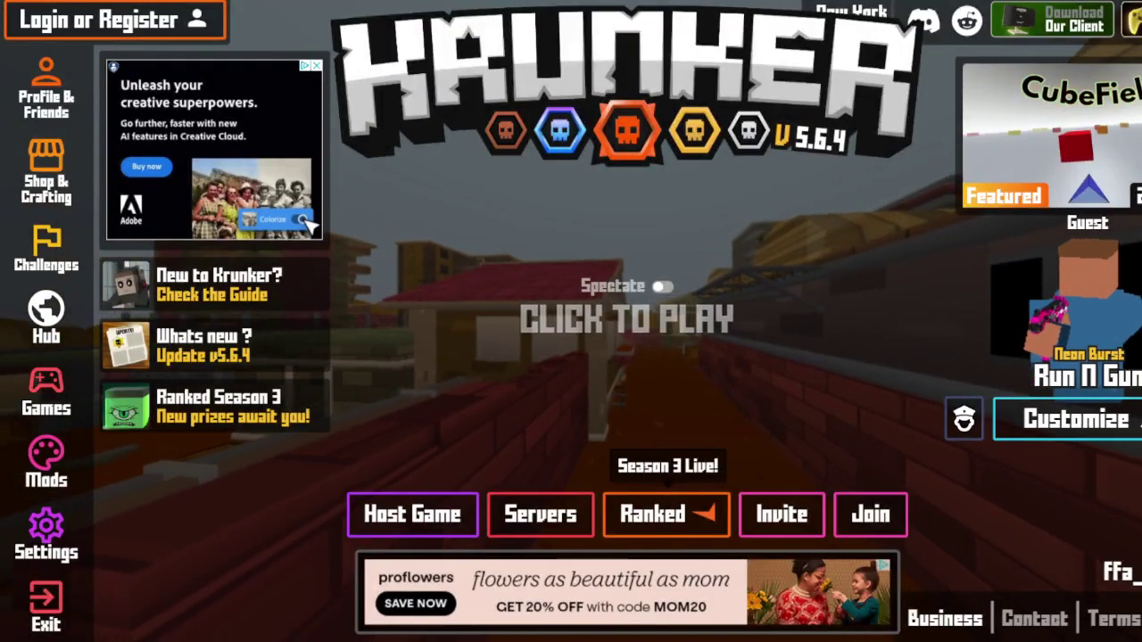
Dismiss the login prompt and enter the hosted game.
{"action": "left_click", "coordinate": [660, 516]}
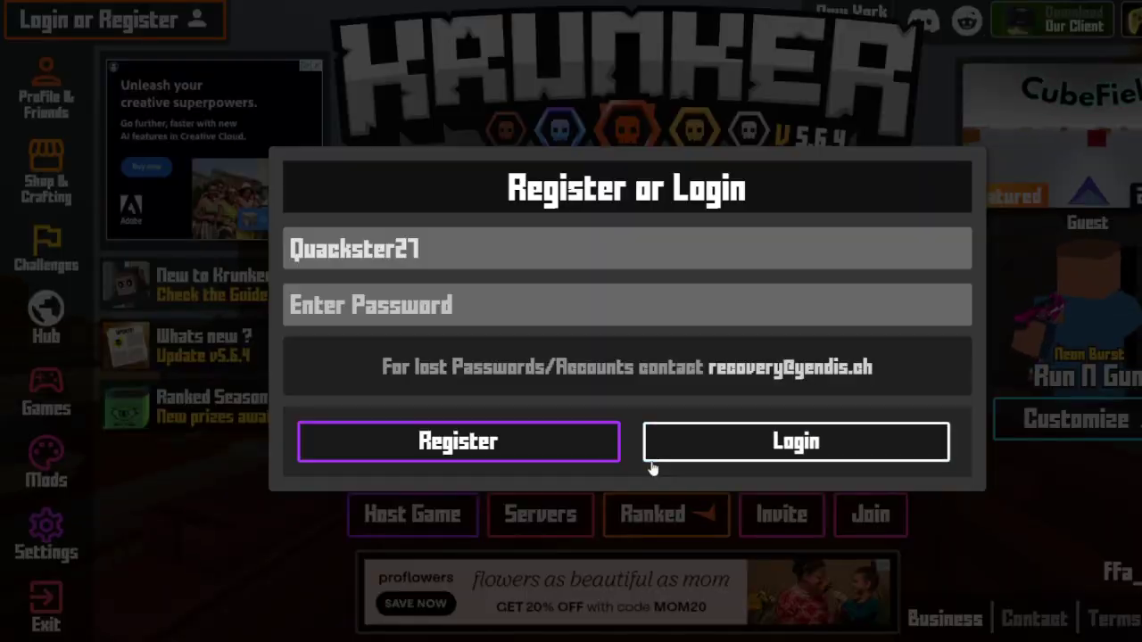
{"action": "left_click", "coordinate": [239, 464]}
{"action": "left_click", "coordinate": [239, 464]}
Walk through the brick streets and alley to the rooftop overlook, then pause with Esc.
{"action": "key", "text": "w"}
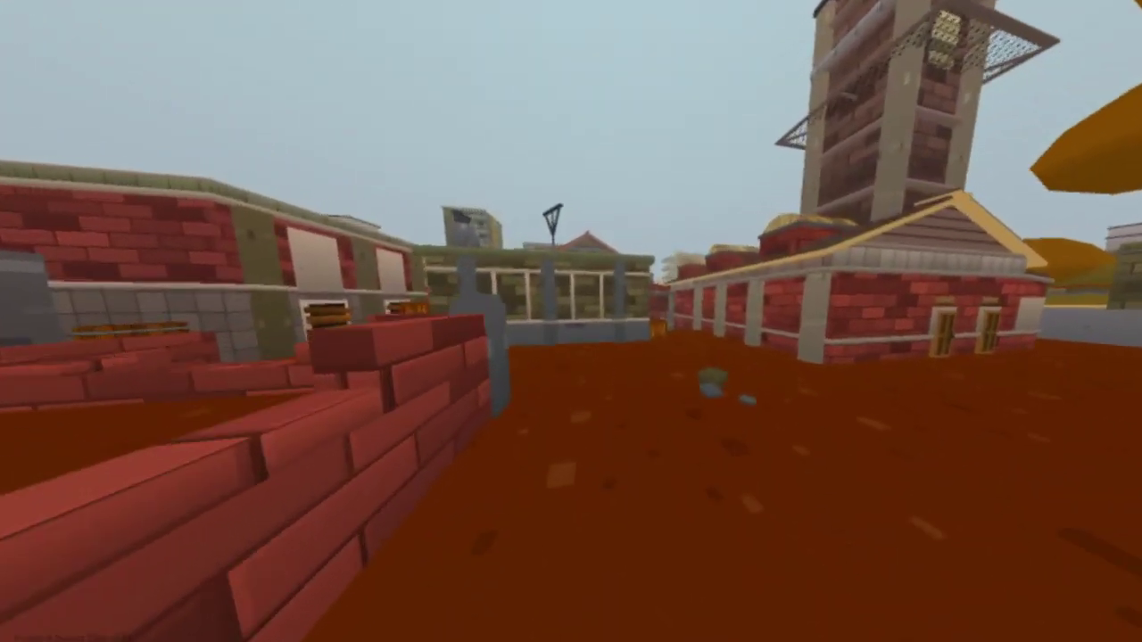
{"action": "key", "text": "w"}
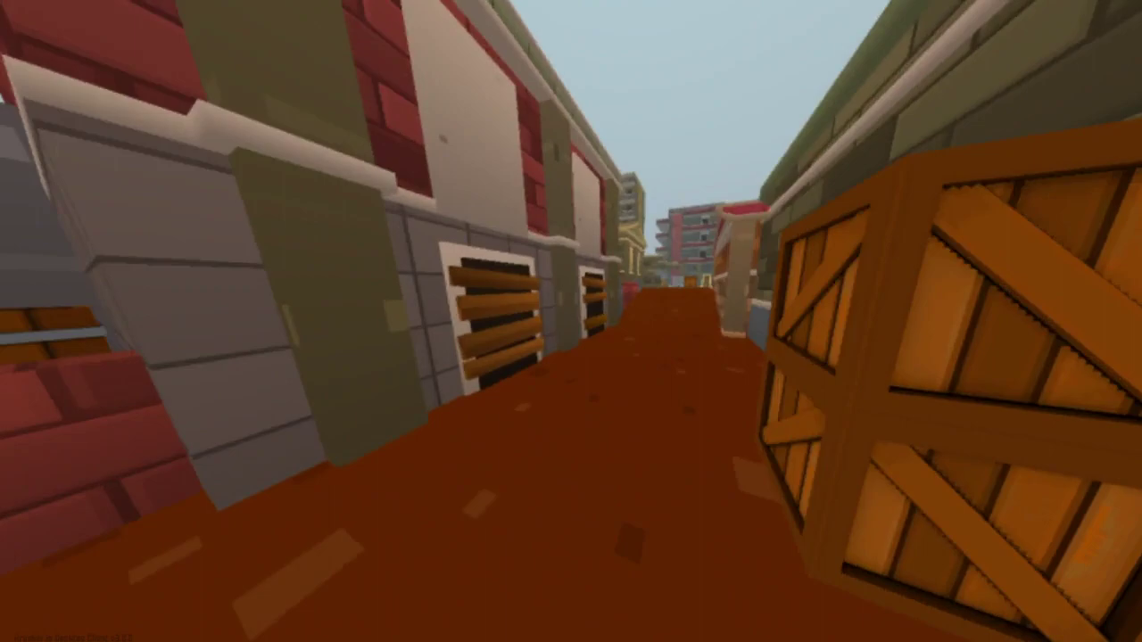
{"action": "key", "text": "w"}
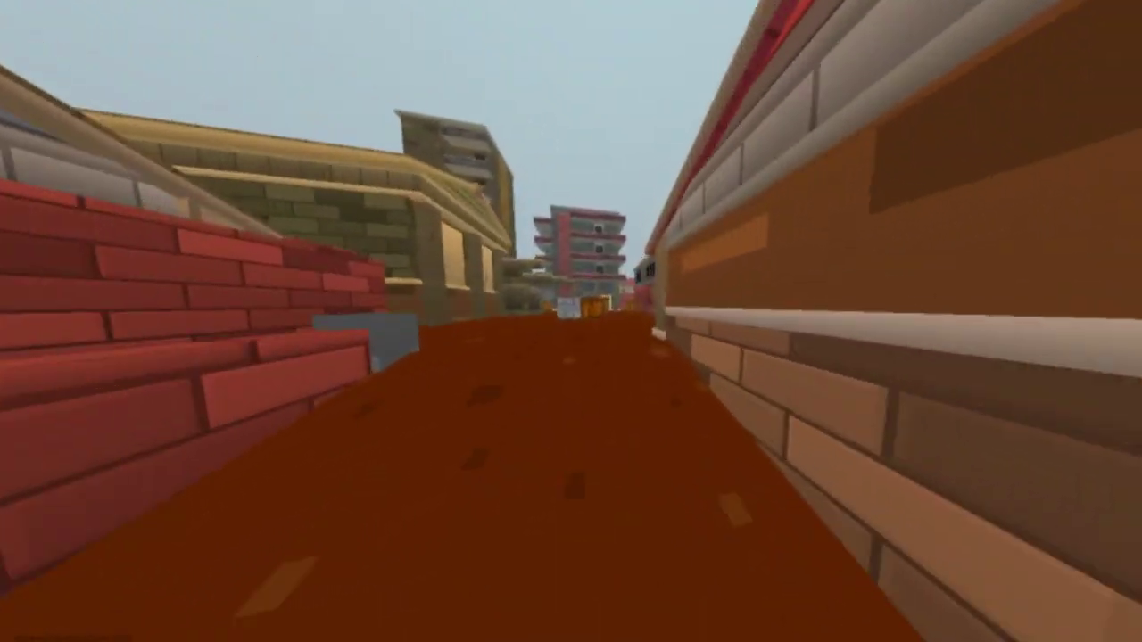
{"action": "key", "text": "w"}
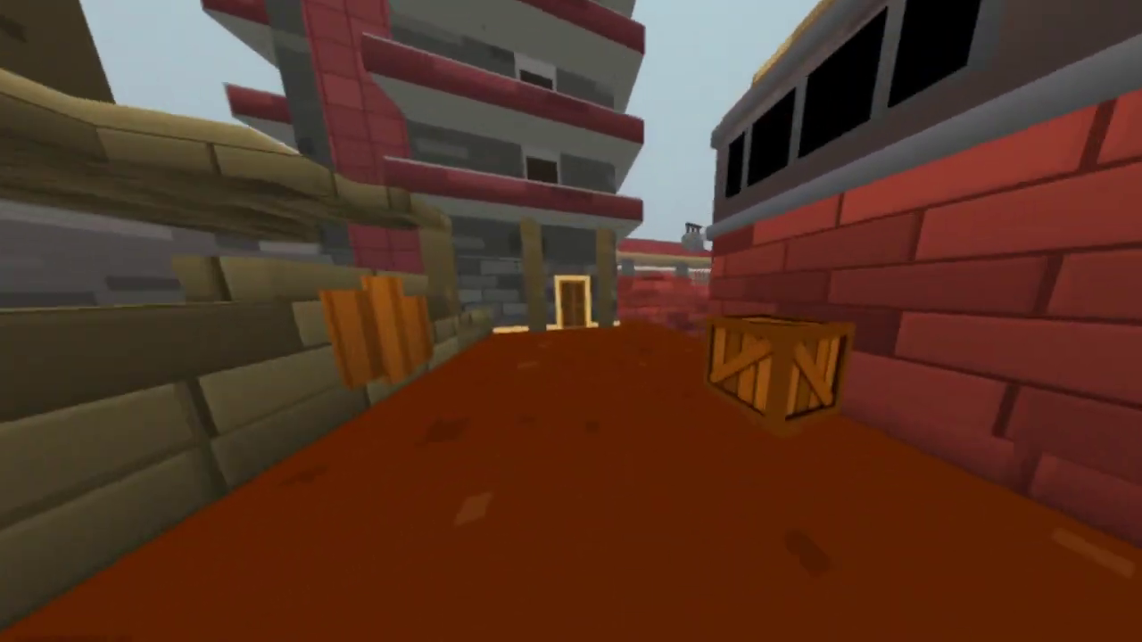
{"action": "key", "text": "w"}
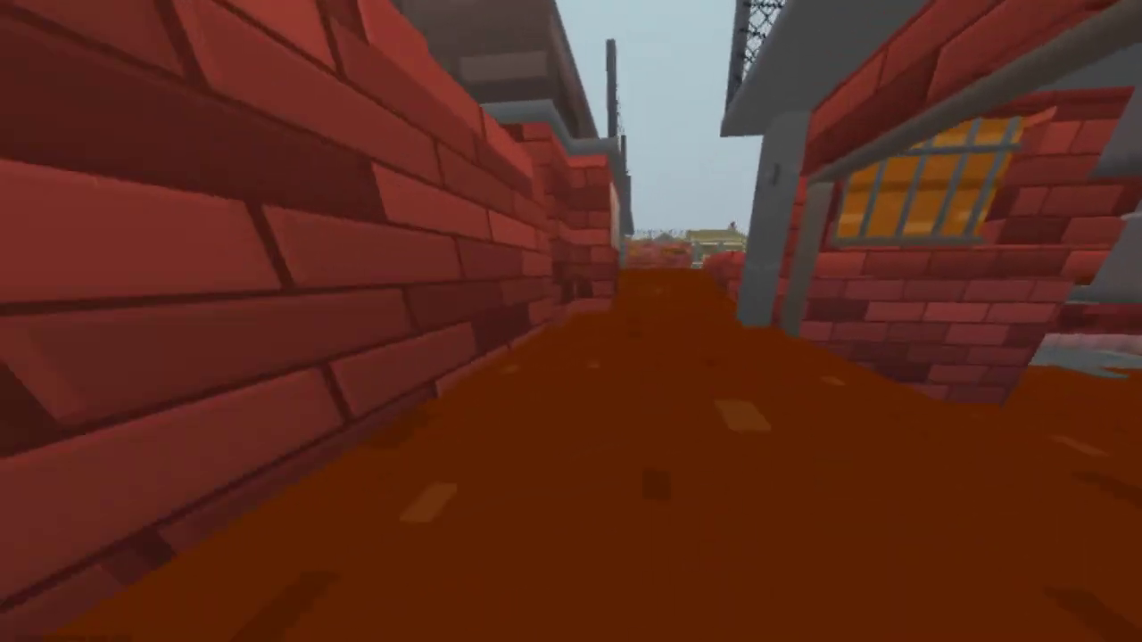
{"action": "key", "text": "w"}
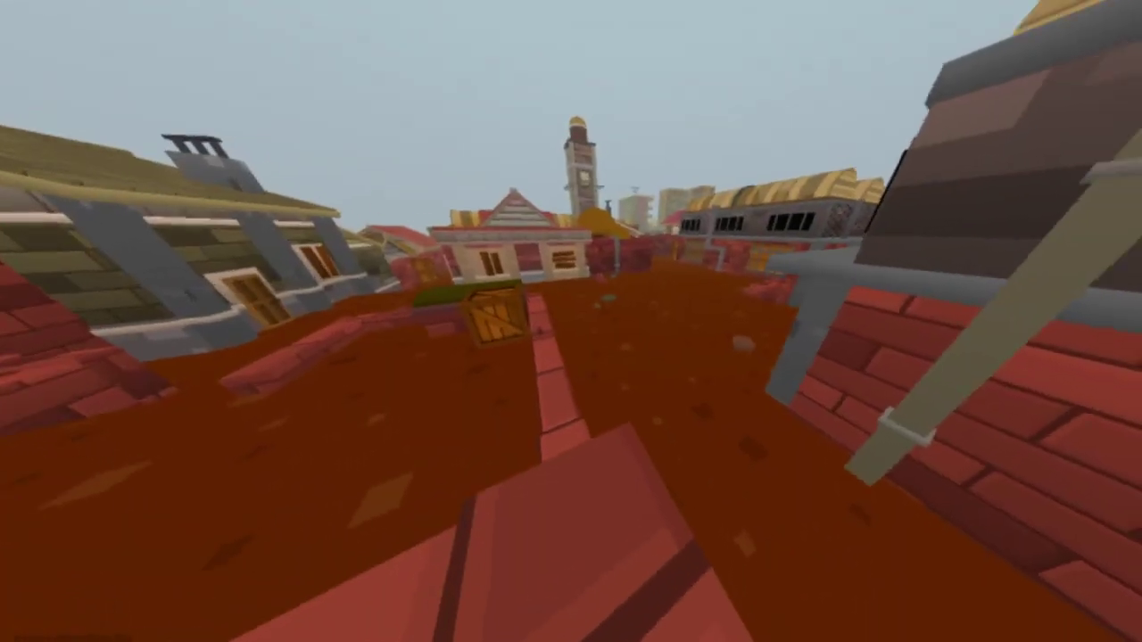
{"action": "key", "text": "Escape"}
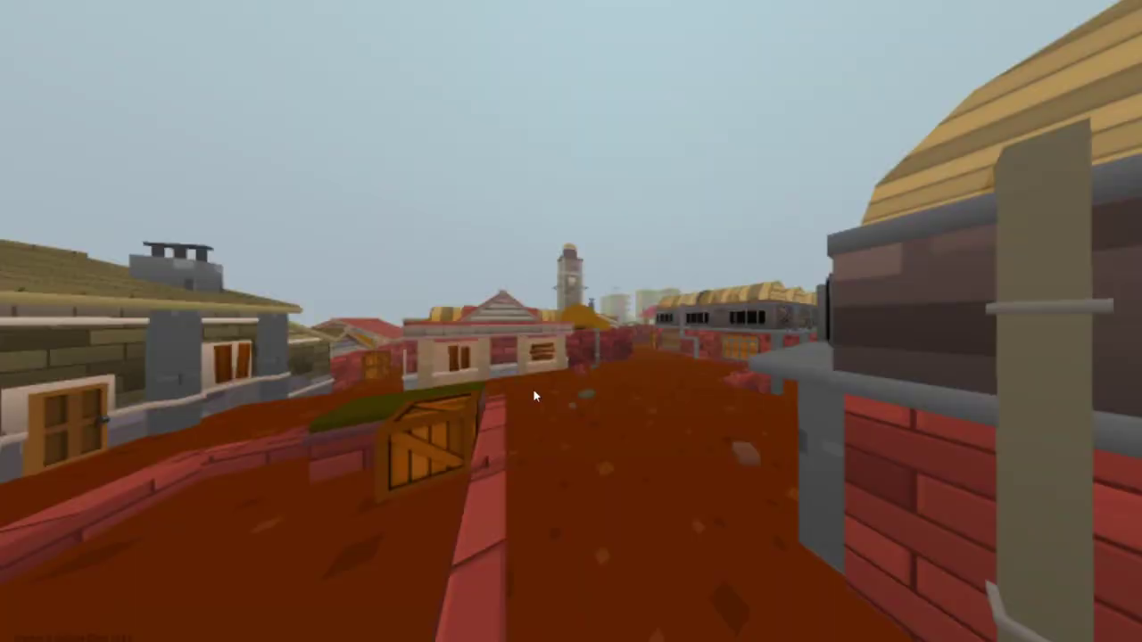
Search 'res' in Settings, set Resolution back to 2, then resume and pause the game.
{"action": "left_click", "coordinate": [21, 535]}
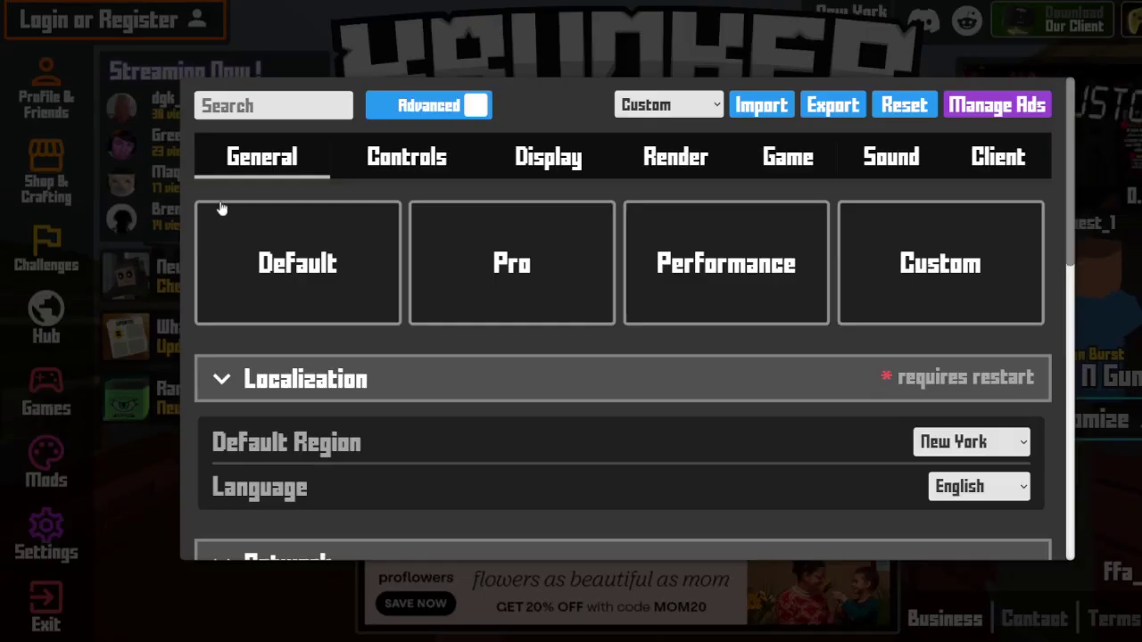
{"action": "type", "text": "res"}
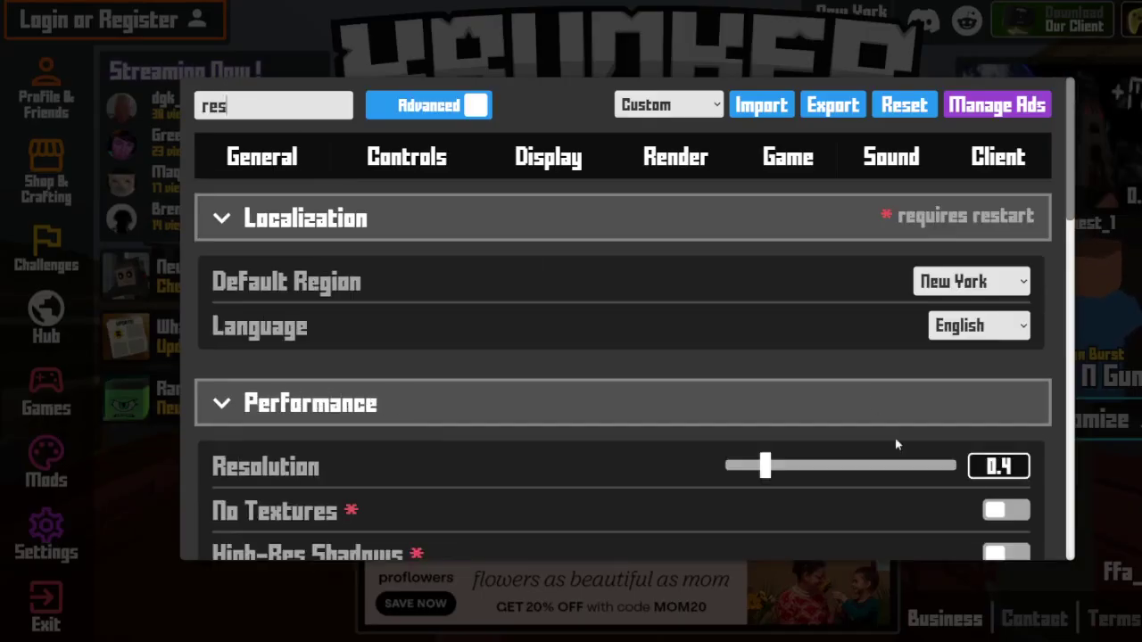
{"action": "double_click", "coordinate": [997, 467]}
{"action": "type", "text": "2"}
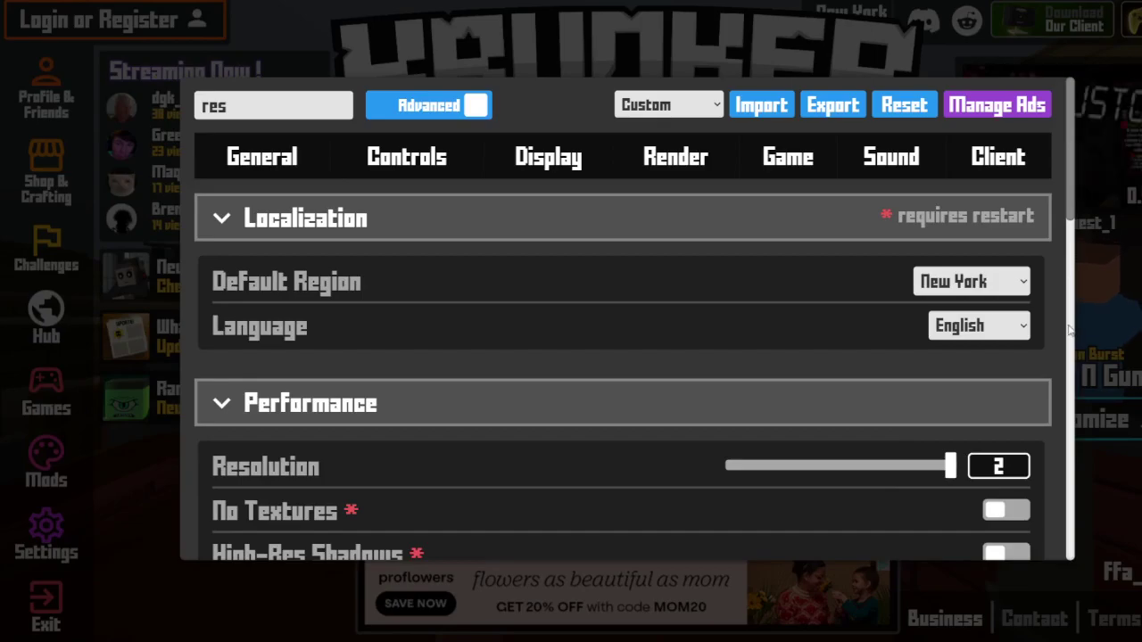
{"action": "key", "text": "Escape"}
{"action": "left_click", "coordinate": [624, 318]}
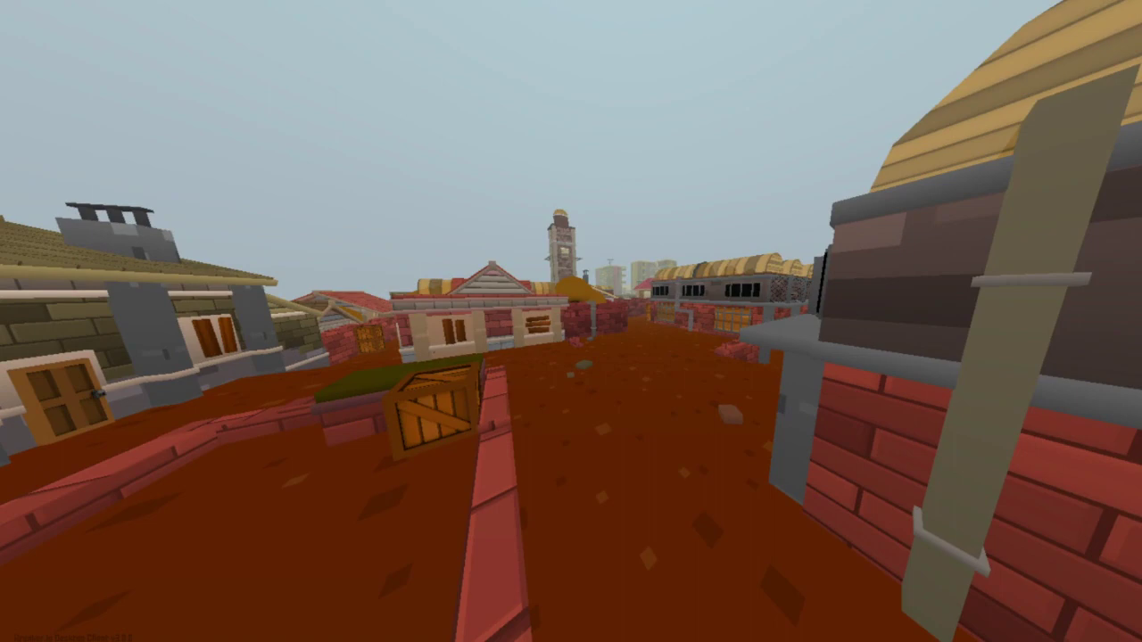
{"action": "key", "text": "Escape"}
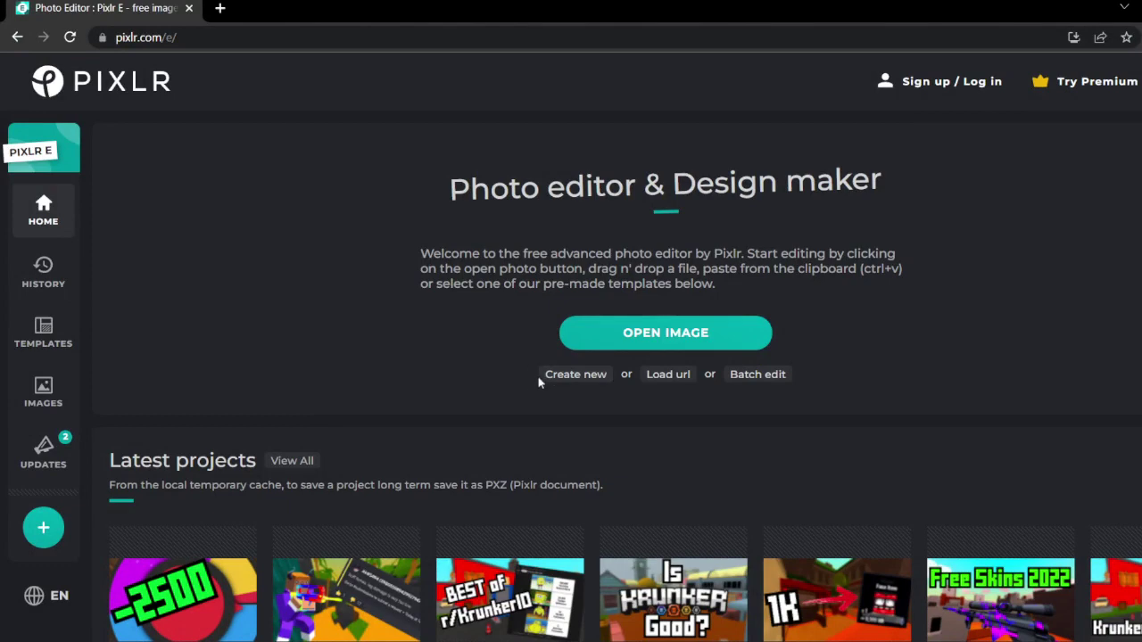
Create a blank 1280×720 canvas from the Thumb 720p preset.
{"action": "left_click", "coordinate": [564, 374]}
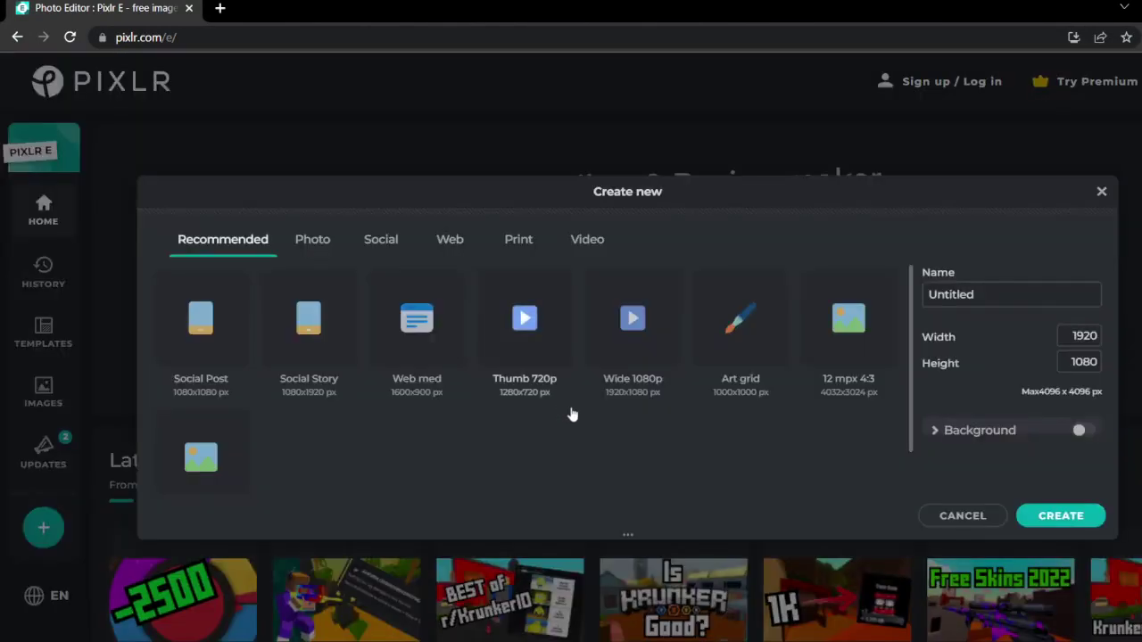
{"action": "left_click", "coordinate": [534, 379]}
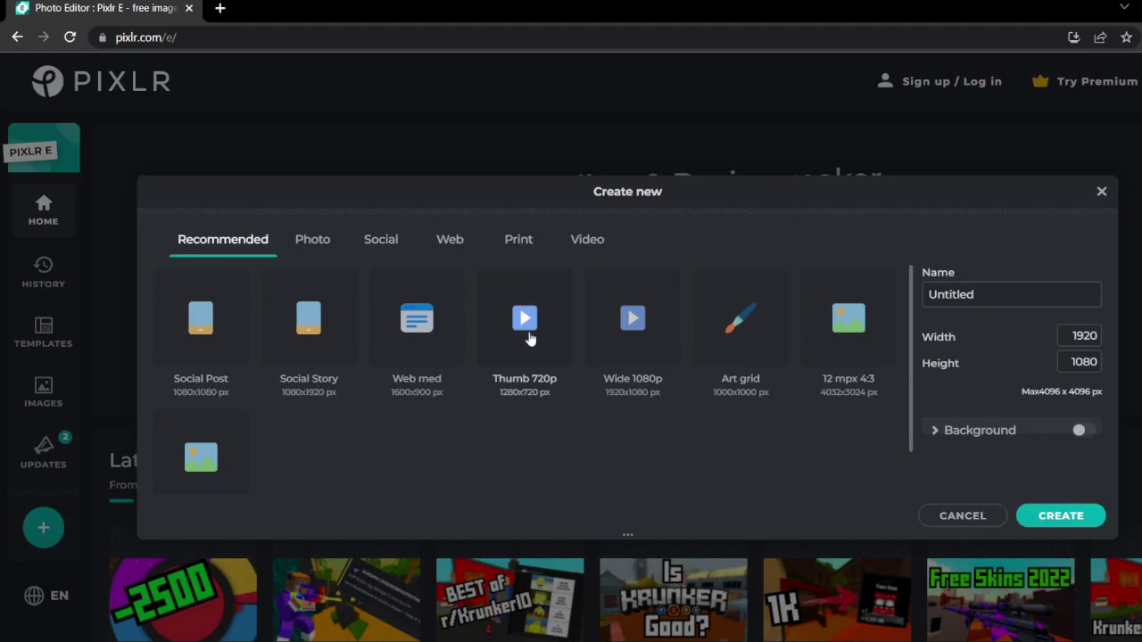
{"action": "left_click", "coordinate": [1071, 516]}
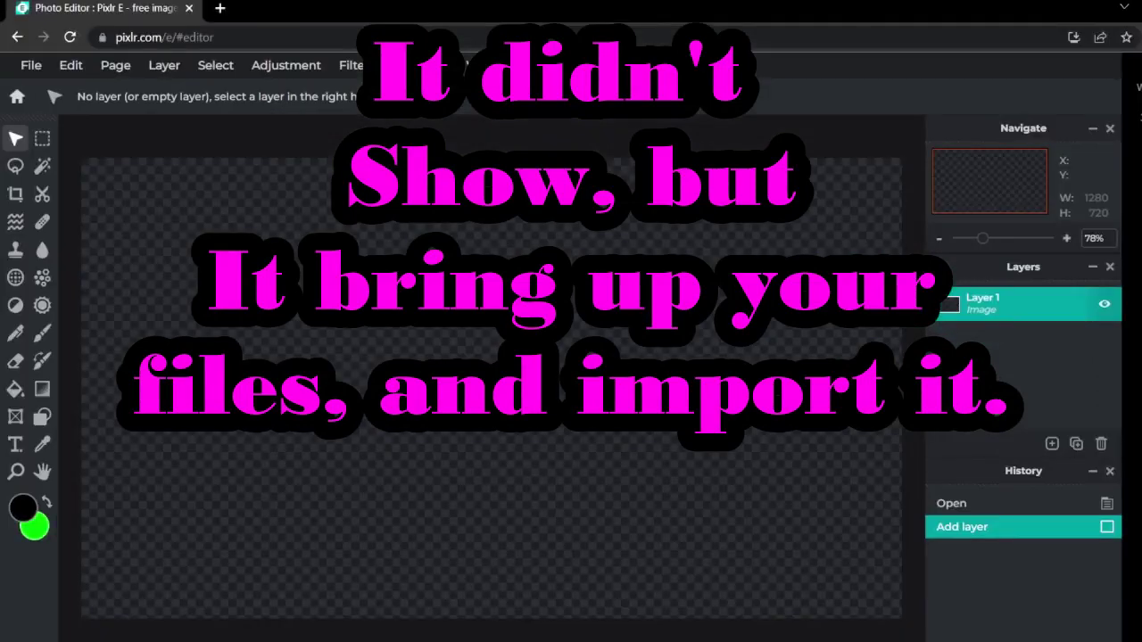
Add the Krunker rooftop screenshot as a new image layer from the Layers panel.
{"action": "left_click", "coordinate": [1050, 444]}
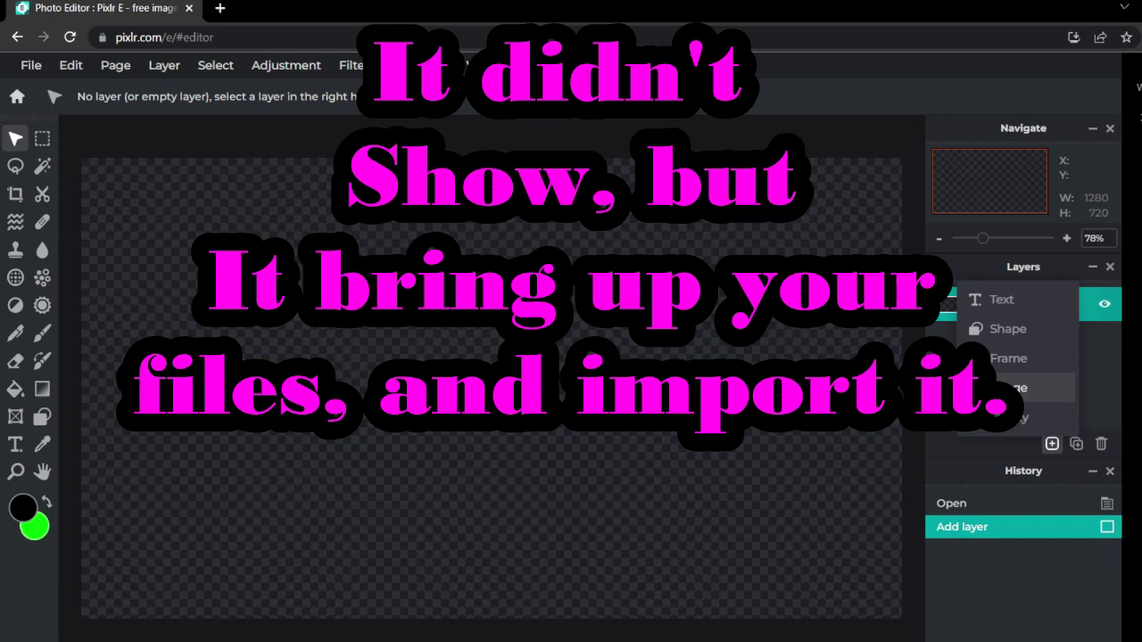
{"action": "left_click", "coordinate": [1017, 387]}
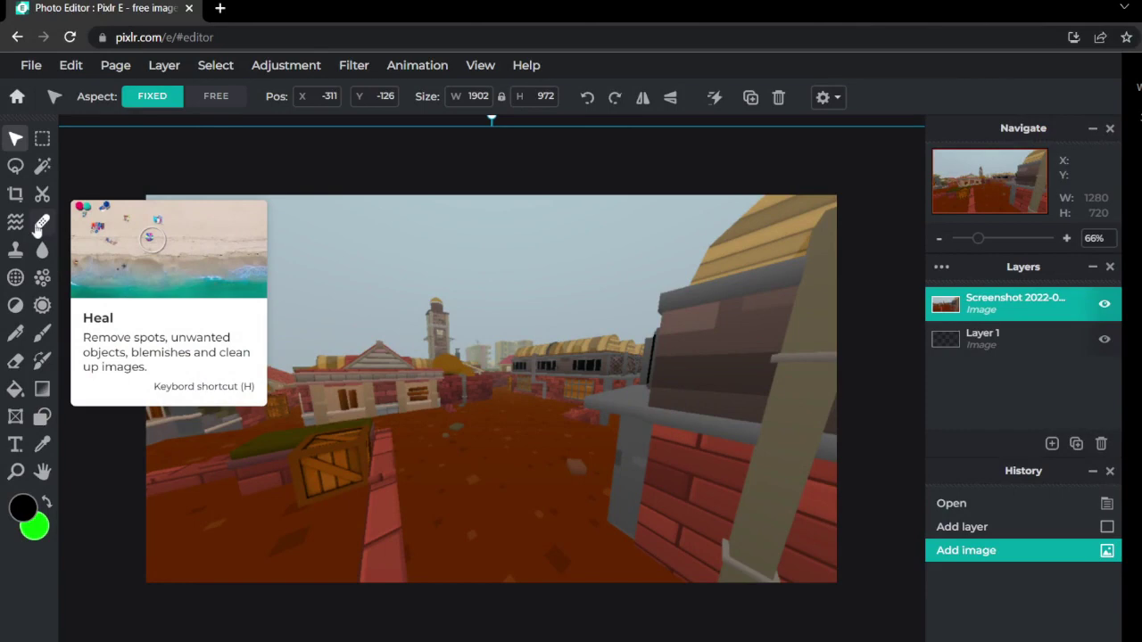
Set the Blur/Sharpen brush to 1000 px in BLUR mode and brush over the entire screenshot repeatedly.
{"action": "left_click", "coordinate": [42, 250]}
{"action": "left_click", "coordinate": [239, 96]}
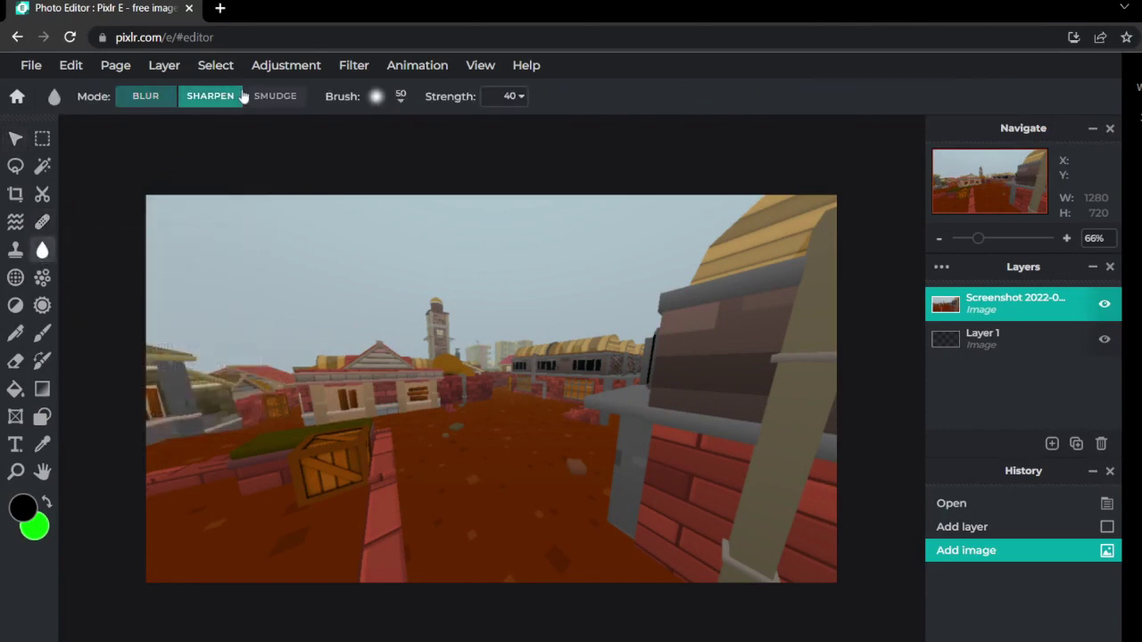
{"action": "left_click", "coordinate": [401, 96]}
{"action": "mouse_move", "coordinate": [413, 154]}
{"action": "left_mouse_down"}
{"action": "mouse_move", "coordinate": [475, 136]}
{"action": "mouse_move", "coordinate": [534, 155]}
{"action": "left_mouse_up"}
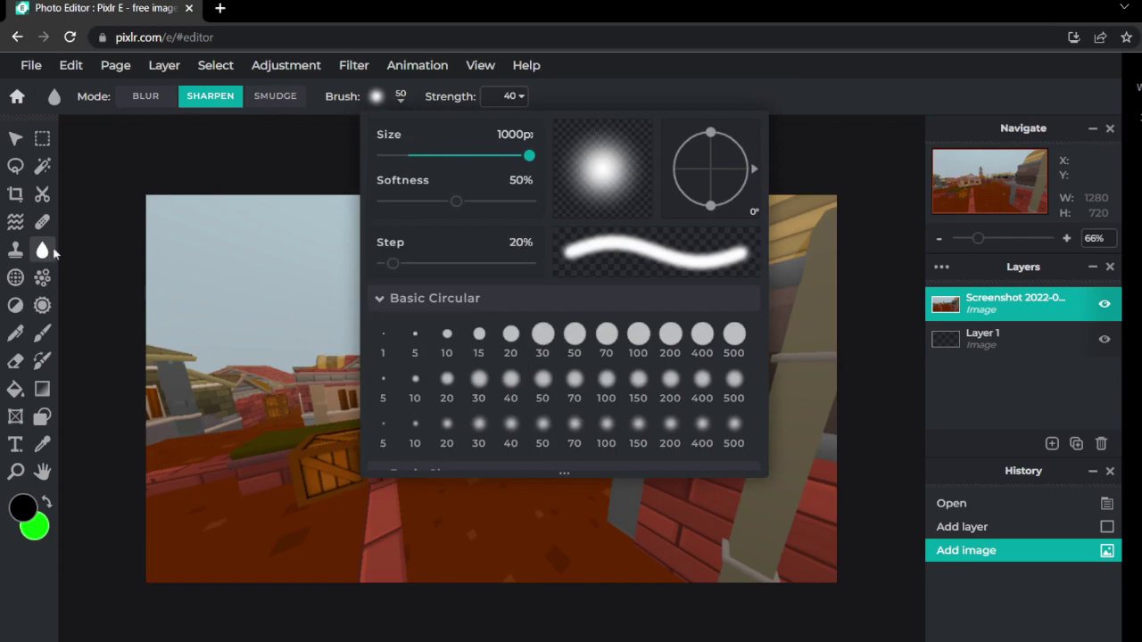
{"action": "left_click", "coordinate": [152, 107]}
{"action": "left_click", "coordinate": [146, 98]}
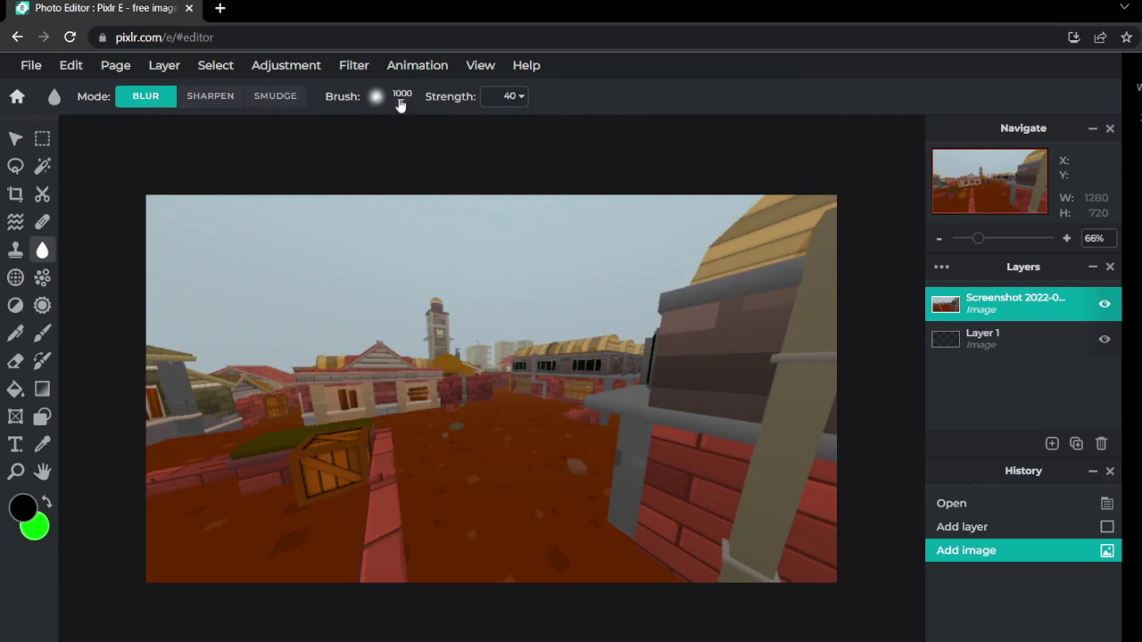
{"action": "mouse_move", "coordinate": [374, 595]}
{"action": "left_mouse_down"}
{"action": "mouse_move", "coordinate": [441, 201]}
{"action": "mouse_move", "coordinate": [511, 178]}
{"action": "mouse_move", "coordinate": [533, 589]}
{"action": "mouse_move", "coordinate": [730, 329]}
{"action": "mouse_move", "coordinate": [777, 95]}
{"action": "mouse_move", "coordinate": [867, 335]}
{"action": "mouse_move", "coordinate": [808, 591]}
{"action": "mouse_move", "coordinate": [843, 505]}
{"action": "mouse_move", "coordinate": [848, 580]}
{"action": "left_mouse_up"}
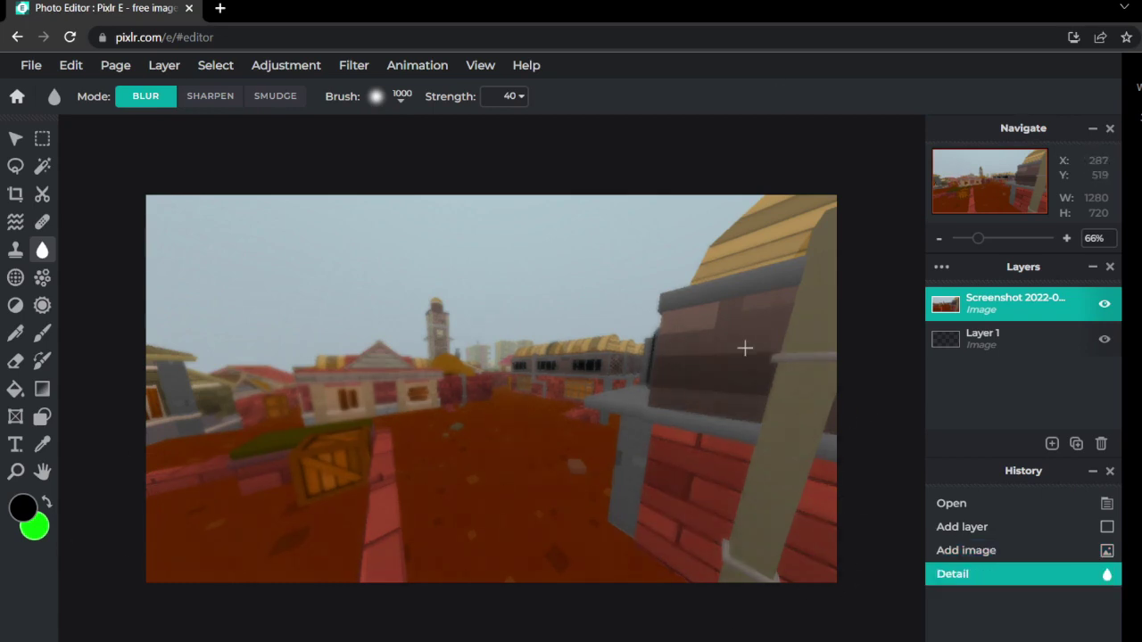
{"action": "mouse_move", "coordinate": [620, 268]}
{"action": "left_mouse_down"}
{"action": "mouse_move", "coordinate": [469, 395]}
{"action": "mouse_move", "coordinate": [460, 524]}
{"action": "mouse_move", "coordinate": [380, 609]}
{"action": "mouse_move", "coordinate": [612, 606]}
{"action": "left_mouse_up"}
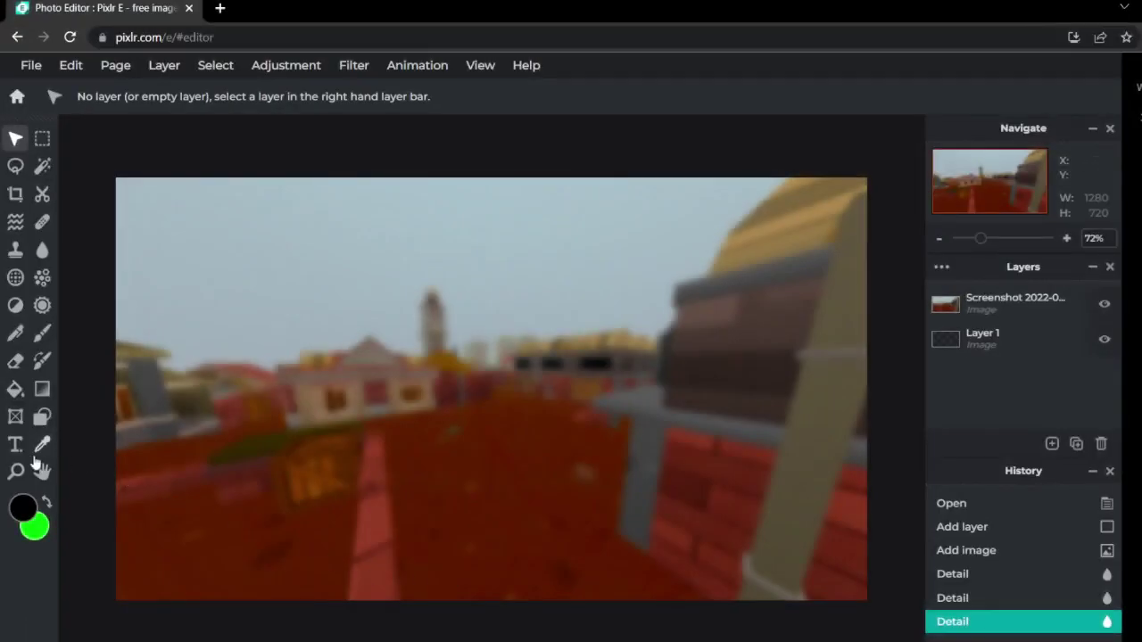
Add a text layer to the canvas and keep Font2 as its font.
{"action": "left_click", "coordinate": [16, 444]}
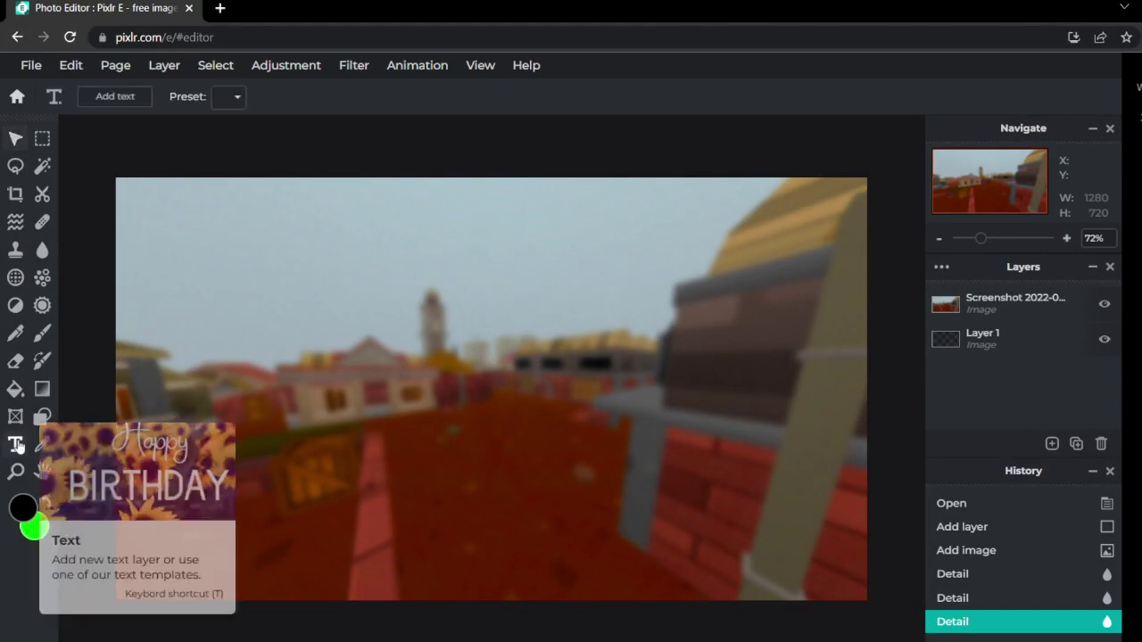
{"action": "left_click", "coordinate": [351, 280]}
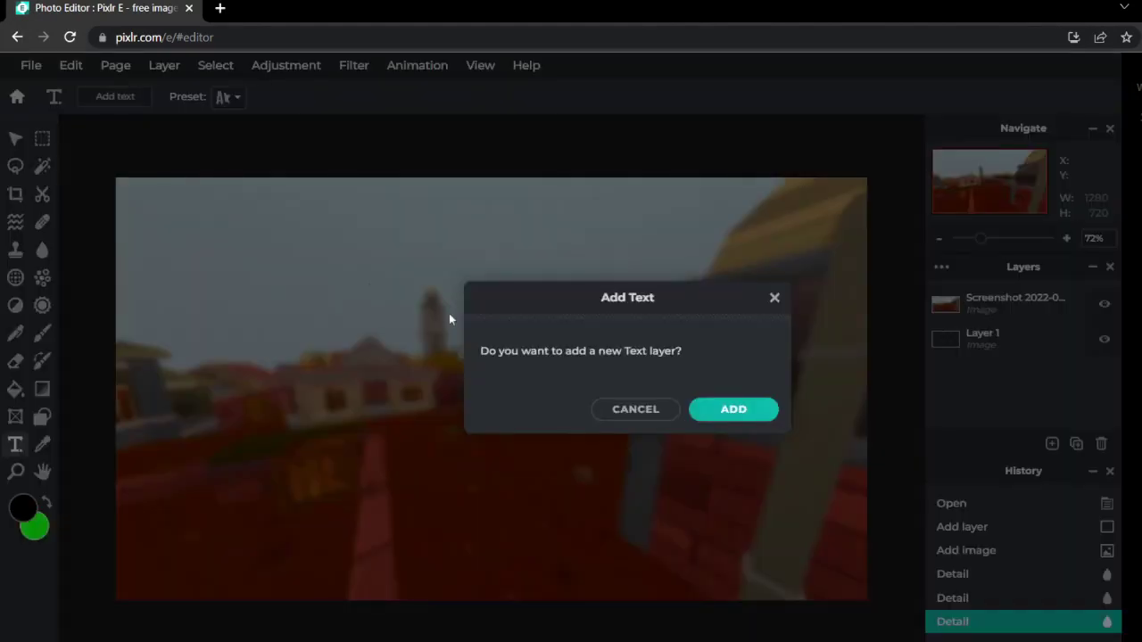
{"action": "left_click", "coordinate": [733, 410]}
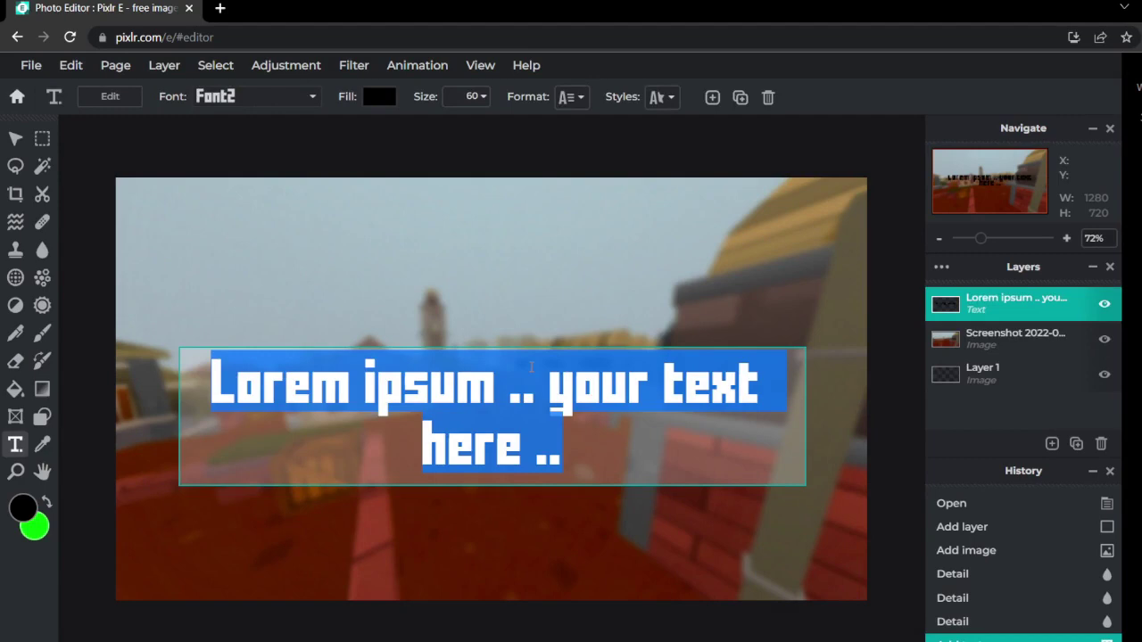
{"action": "left_click", "coordinate": [275, 100]}
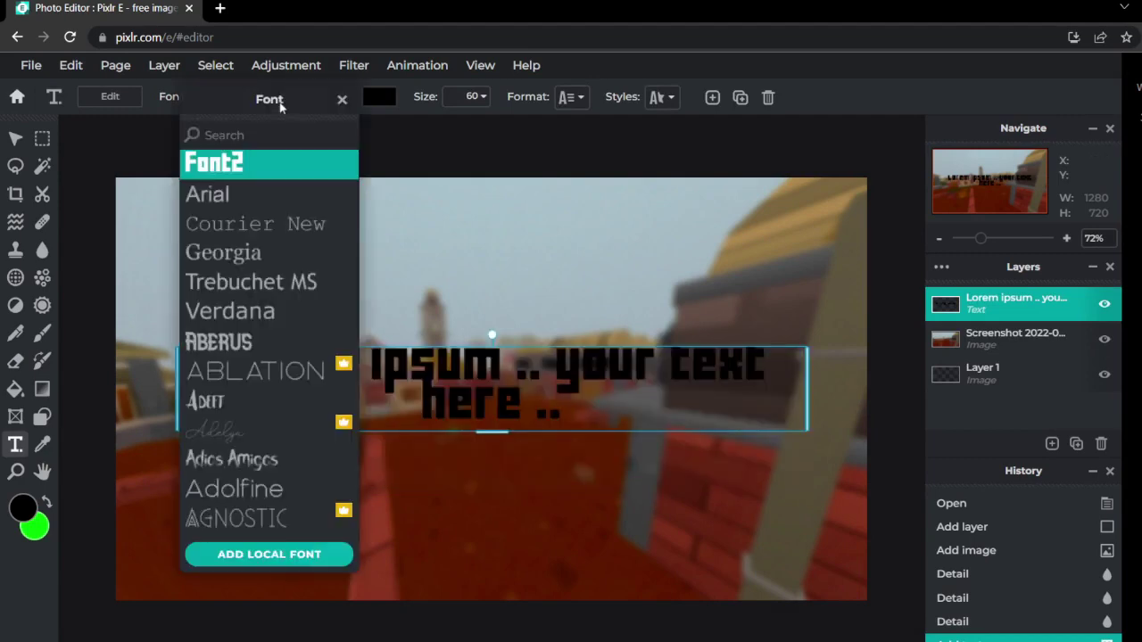
{"action": "left_click", "coordinate": [342, 99]}
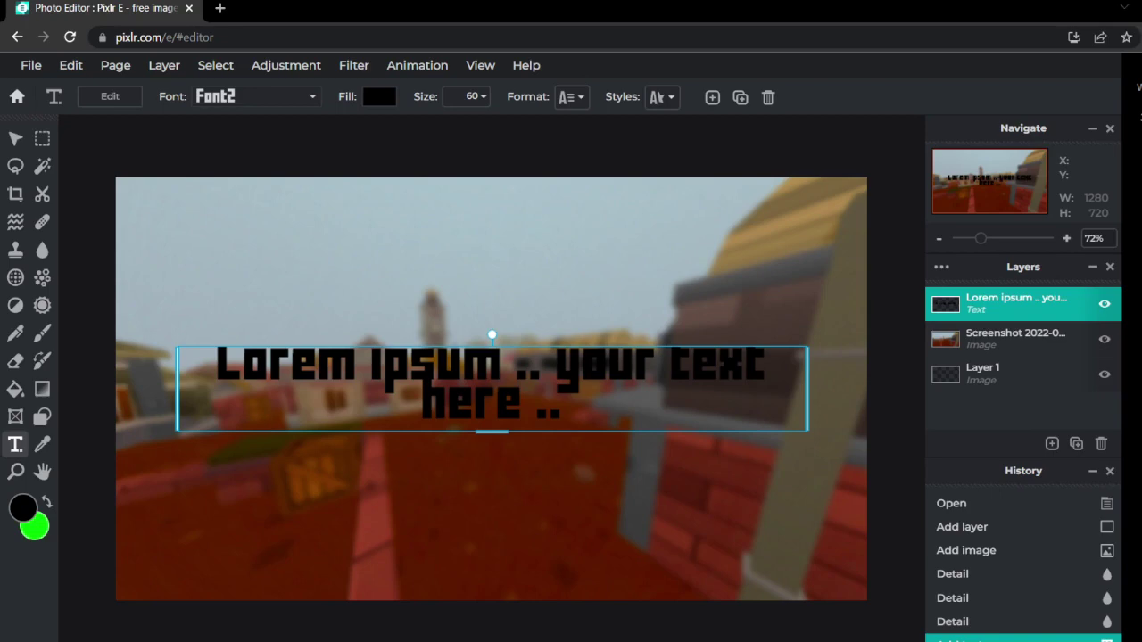
{"action": "left_click", "coordinate": [265, 97]}
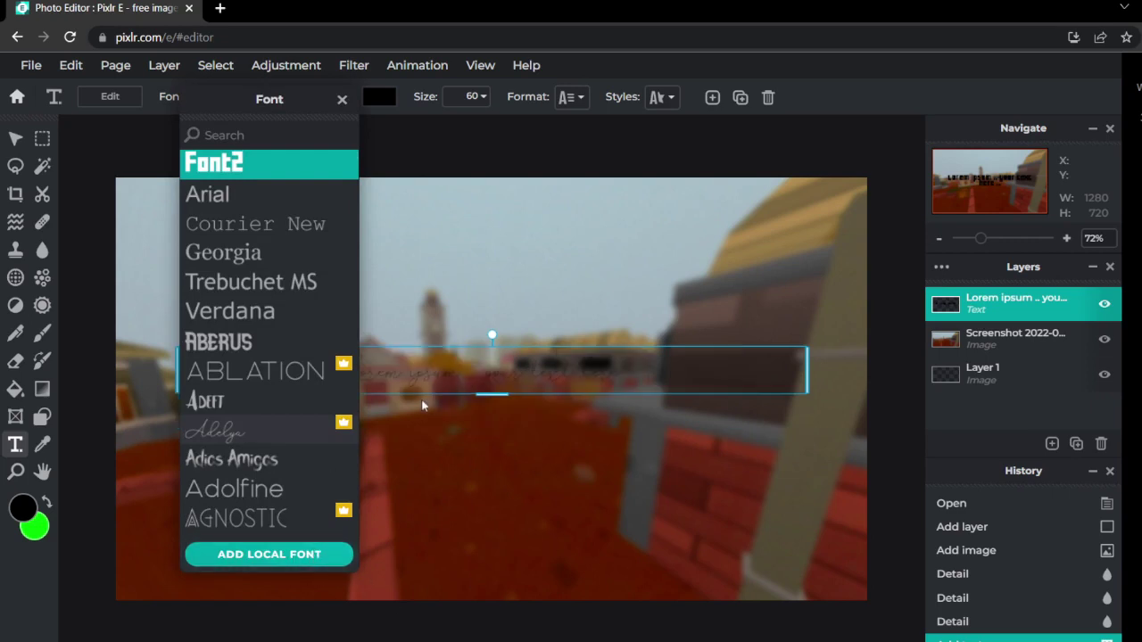
{"action": "left_click", "coordinate": [275, 165]}
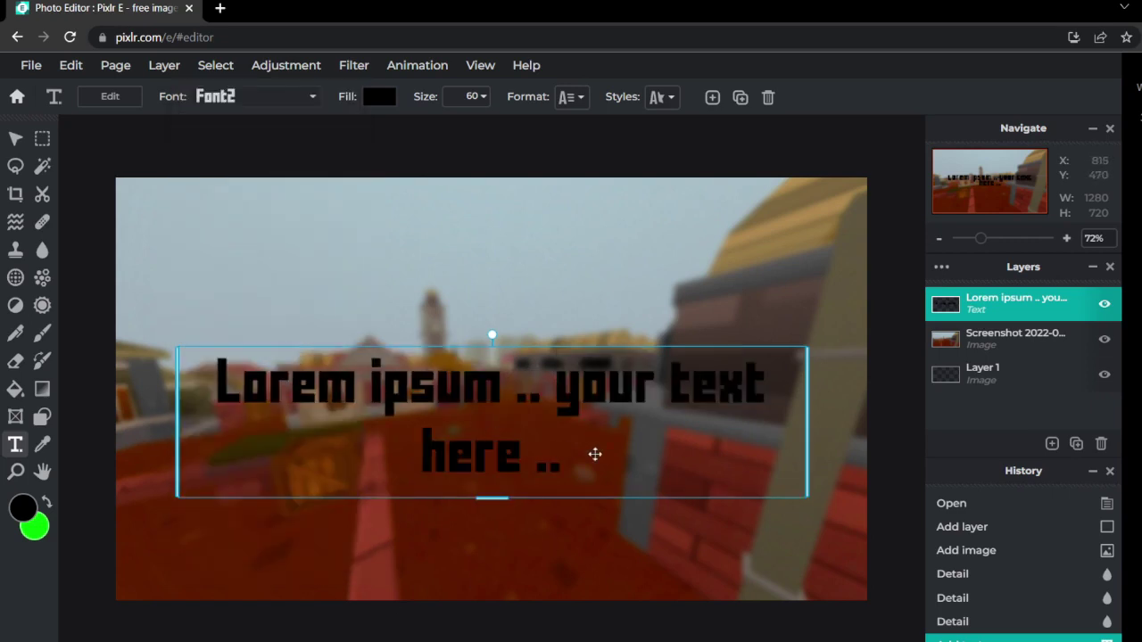
Set the text fill colour to white.
{"action": "double_click", "coordinate": [594, 454]}
{"action": "left_click", "coordinate": [379, 96]}
{"action": "left_click", "coordinate": [399, 396]}
{"action": "left_click", "coordinate": [144, 190]}
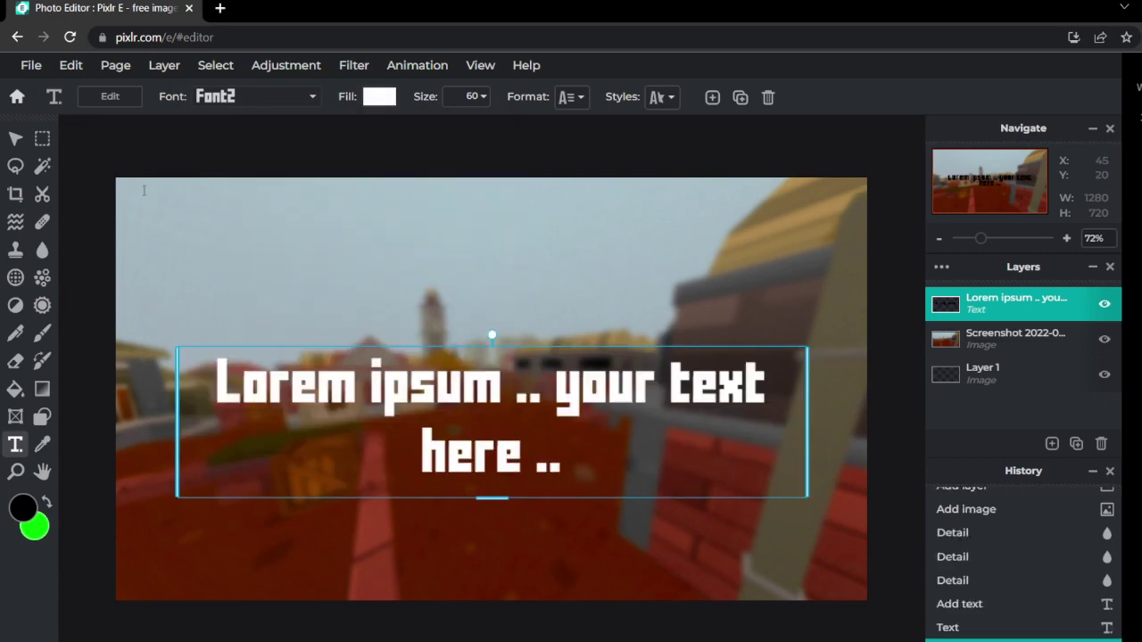
Turn on a black outline for the text under Styles.
{"action": "left_click", "coordinate": [662, 98]}
{"action": "left_click", "coordinate": [733, 233]}
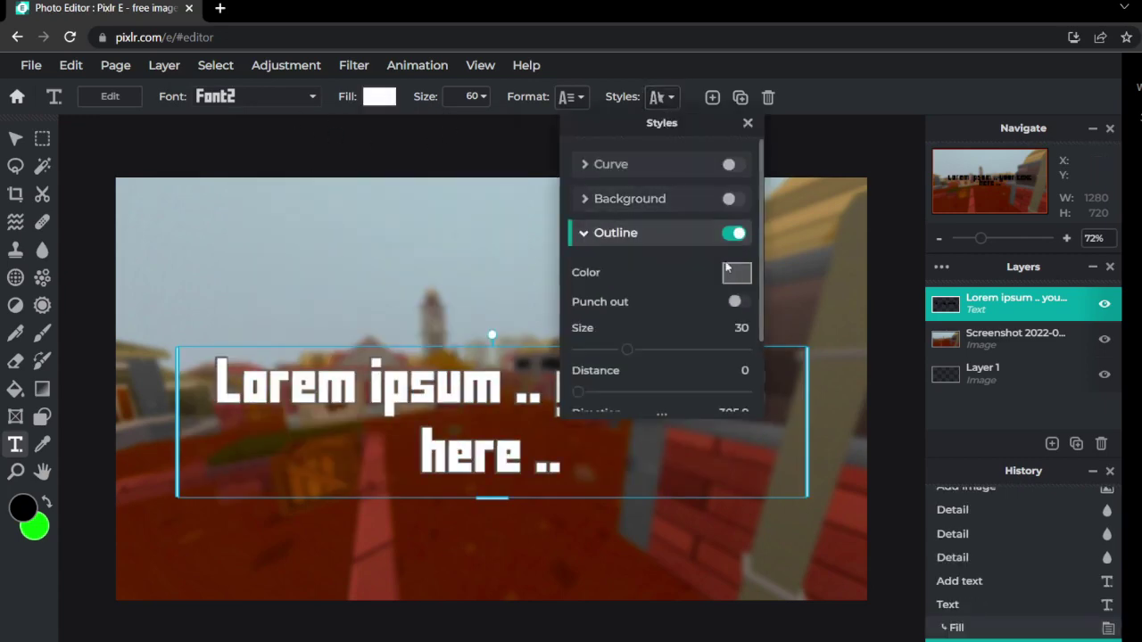
{"action": "left_click", "coordinate": [737, 272]}
{"action": "left_click", "coordinate": [648, 459]}
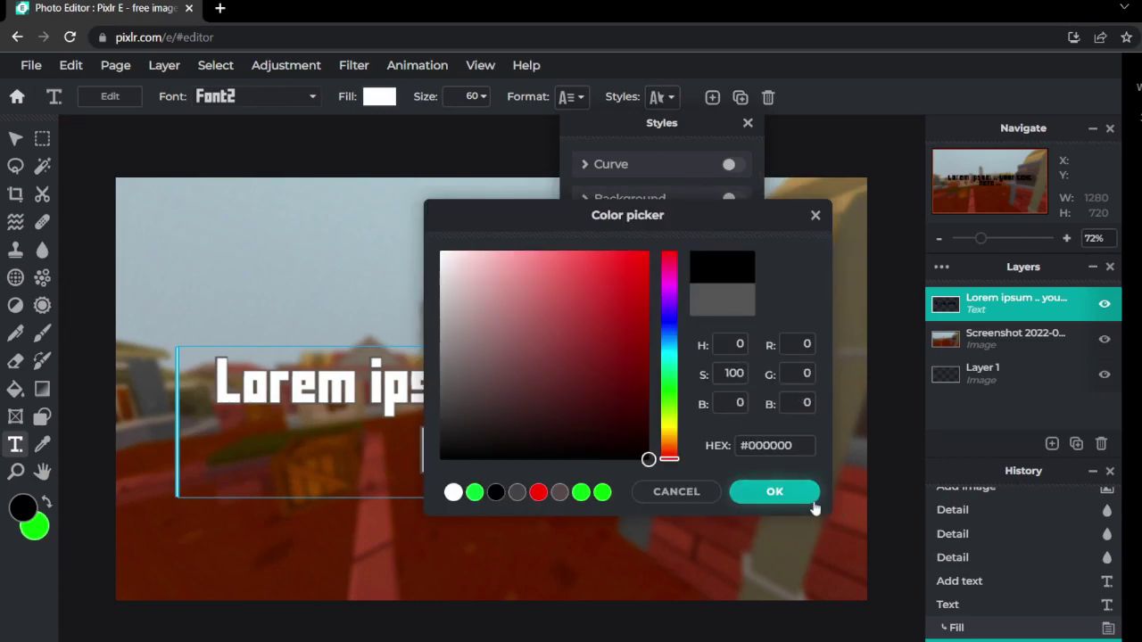
{"action": "left_click", "coordinate": [774, 491]}
{"action": "left_click", "coordinate": [736, 326]}
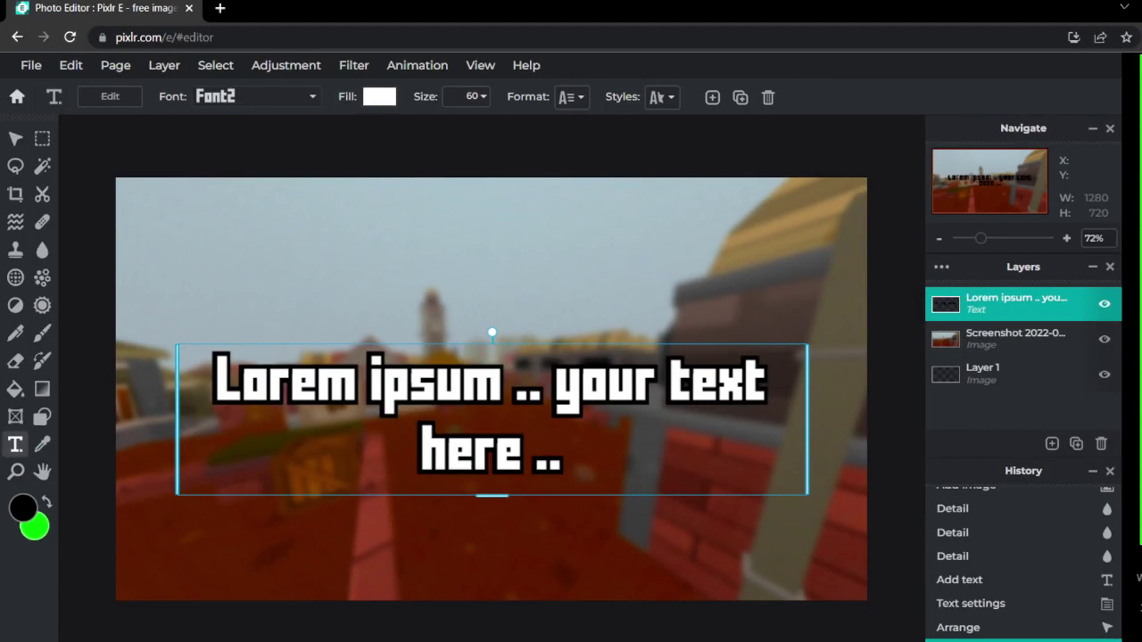
Replace the placeholder with 'How To Make' and drag the title up toward the top.
{"action": "double_click", "coordinate": [594, 449]}
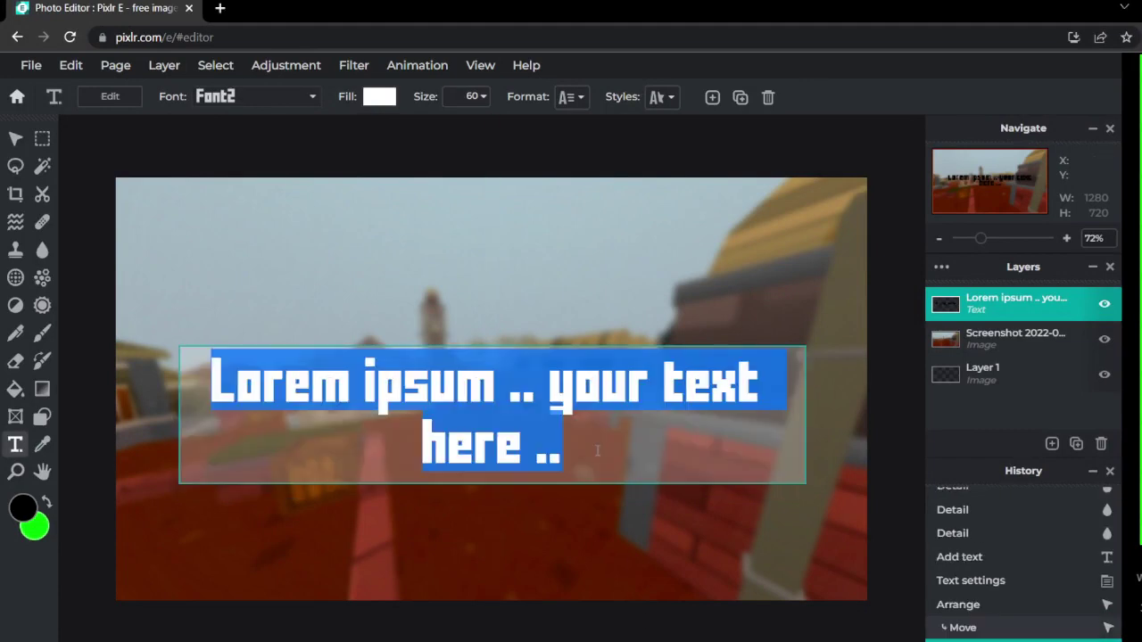
{"action": "type", "text": "H"}
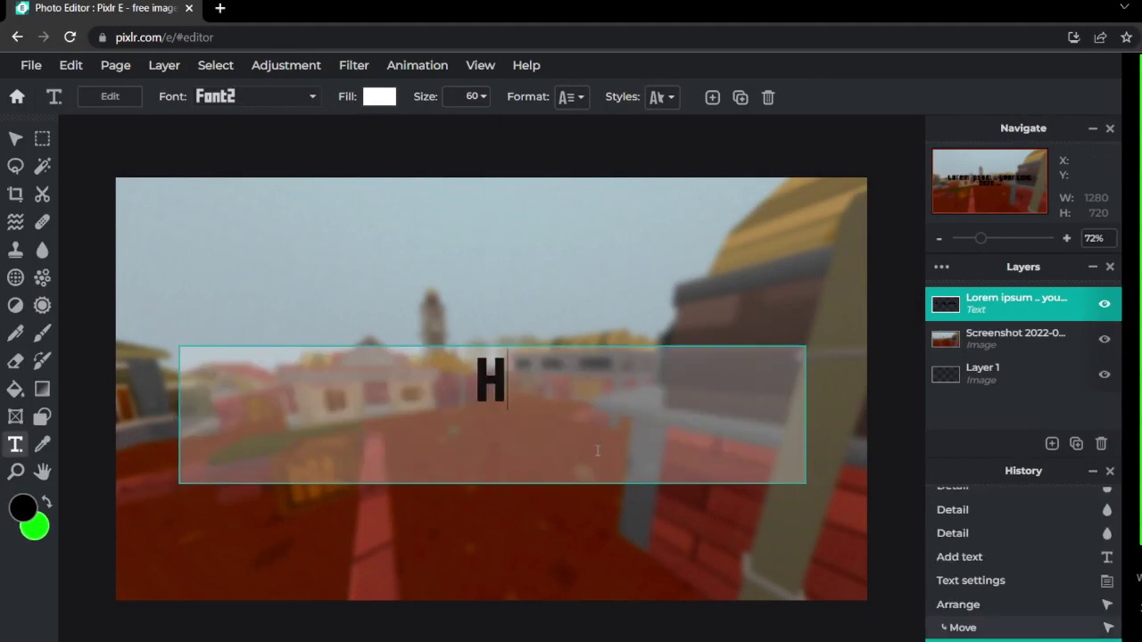
{"action": "type", "text": "ow To Make"}
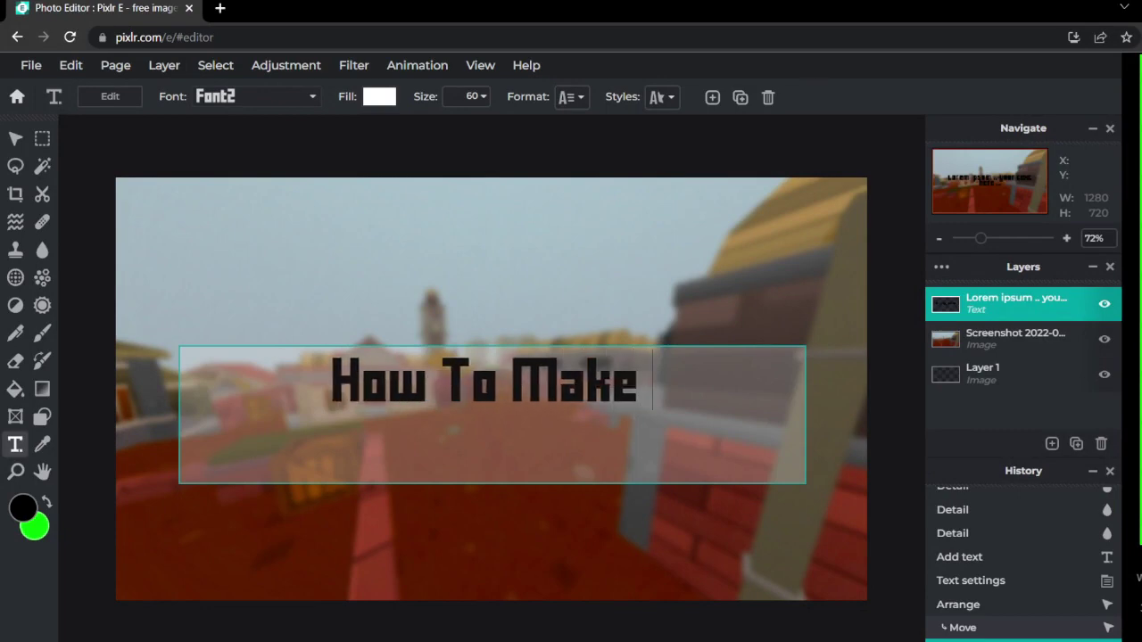
{"action": "left_click_drag", "start_coordinate": [535, 393], "coordinate": [532, 269]}
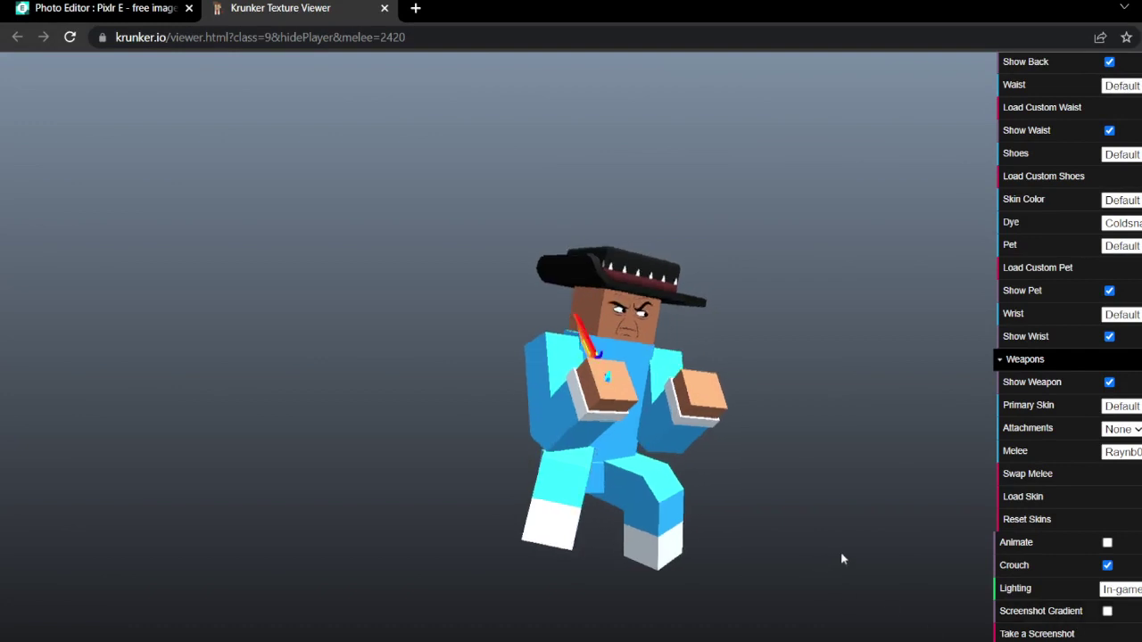
Take a screenshot of the crouching character in the Texture Viewer, saving render (1).png.
{"action": "left_click", "coordinate": [1124, 633]}
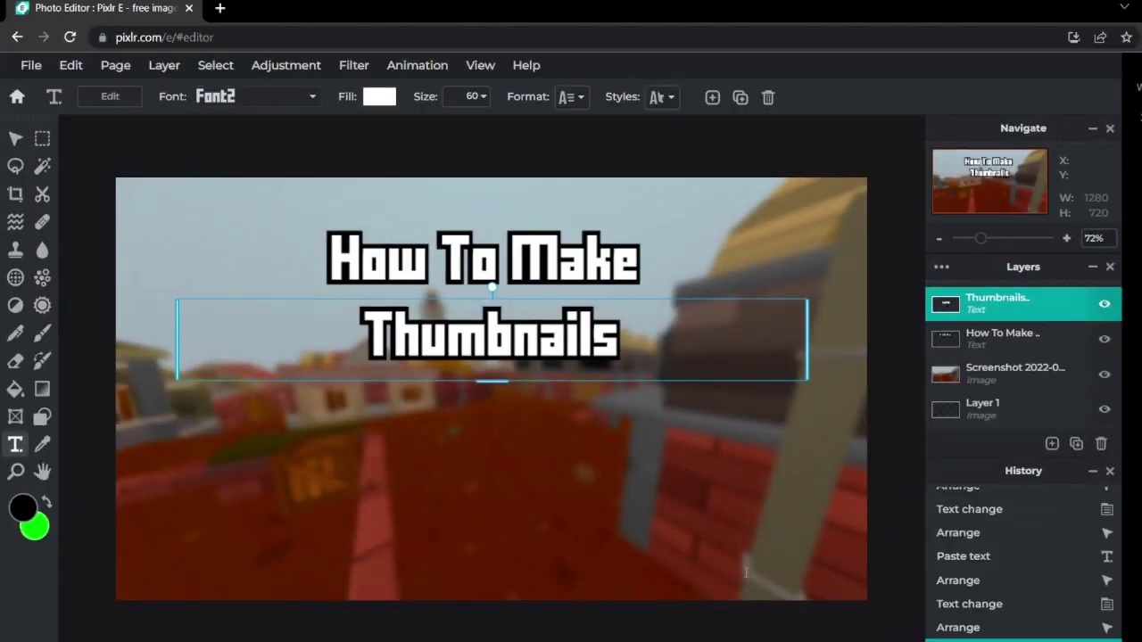
Add render (1).png as a new image layer and drag the character to the left beneath the title.
{"action": "left_click", "coordinate": [1052, 443]}
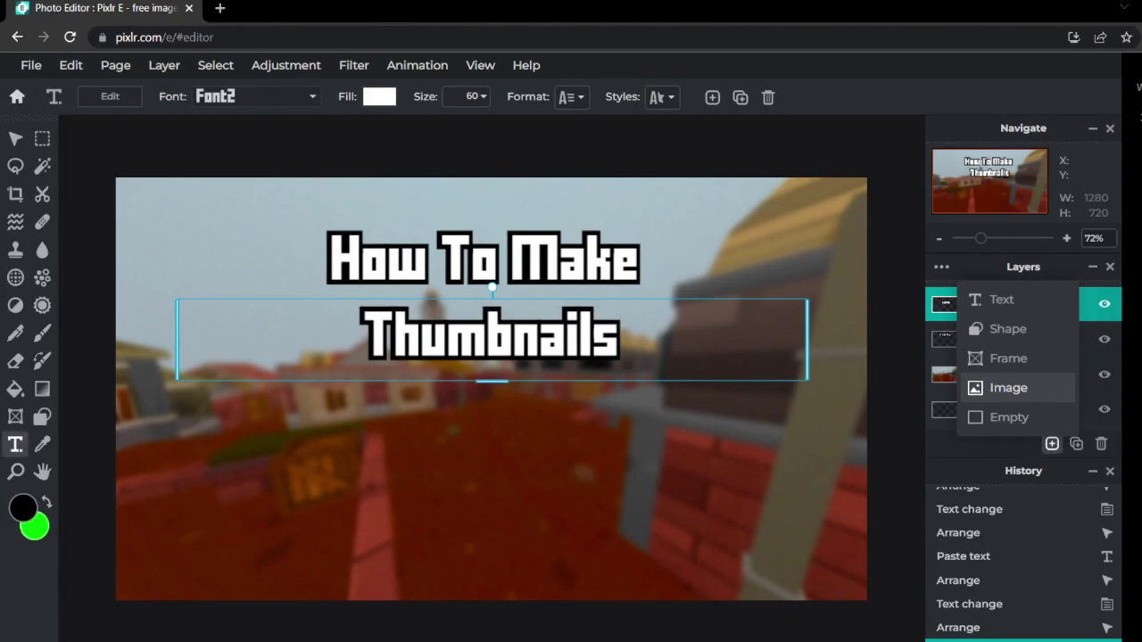
{"action": "left_click", "coordinate": [1008, 387]}
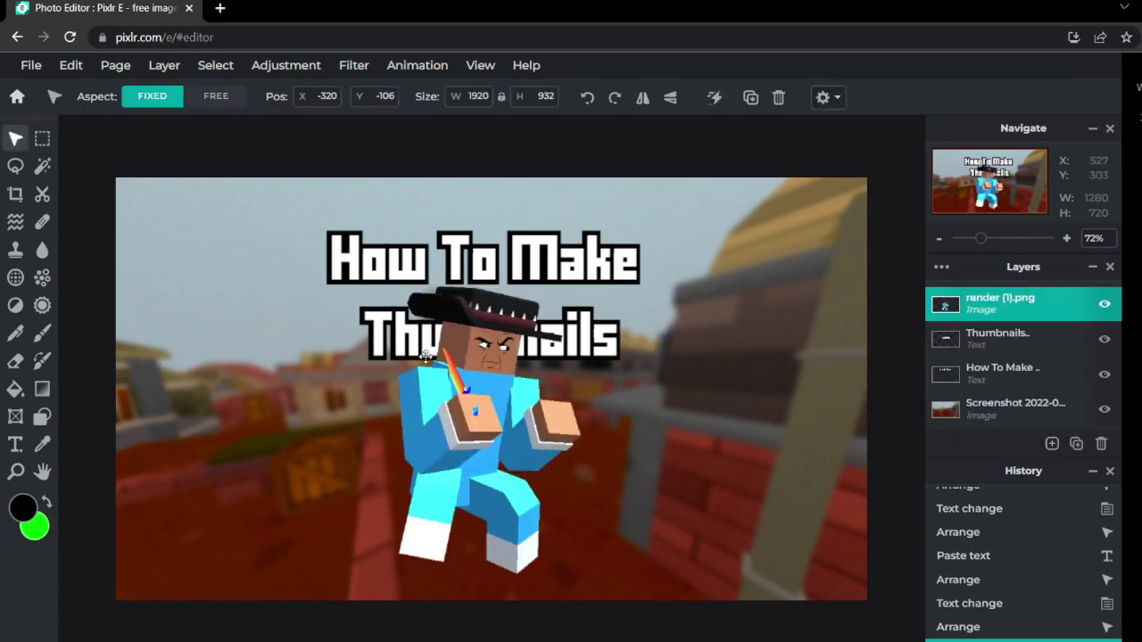
{"action": "left_click_drag", "start_coordinate": [392, 393], "coordinate": [264, 409]}
Scale the character render up to 2894×1405 and push it into the lower-left corner, partly off the edge.
{"action": "key", "text": "ctrl+minus"}
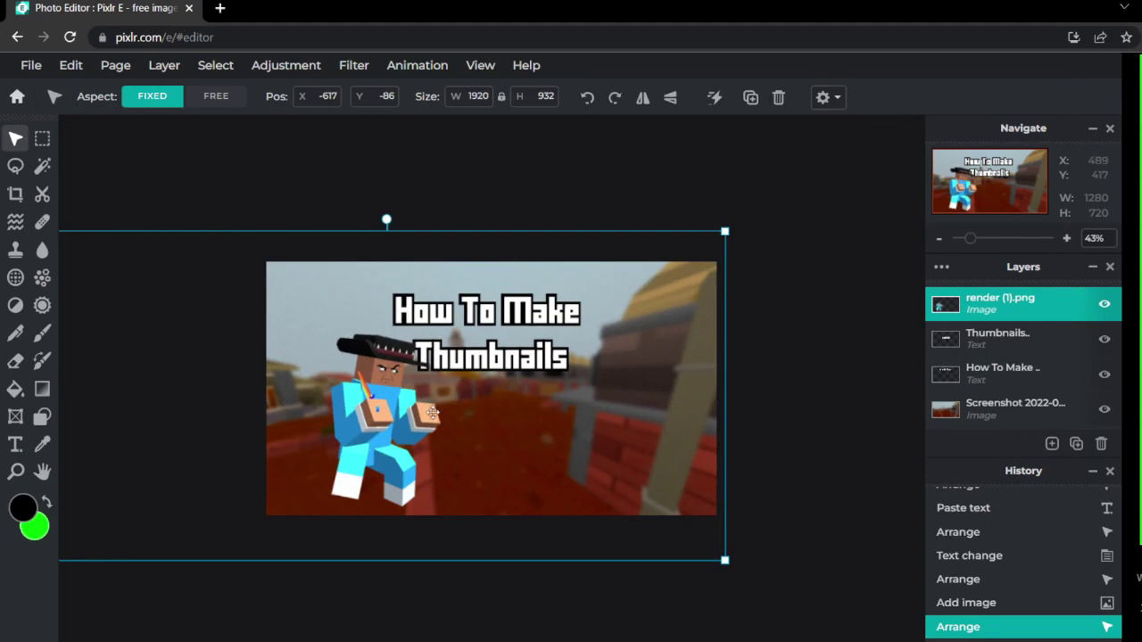
{"action": "left_click_drag", "start_coordinate": [430, 406], "coordinate": [410, 417]}
{"action": "key", "text": "ctrl+minus"}
{"action": "key", "text": "ctrl+plus"}
{"action": "key", "text": "ctrl+plus"}
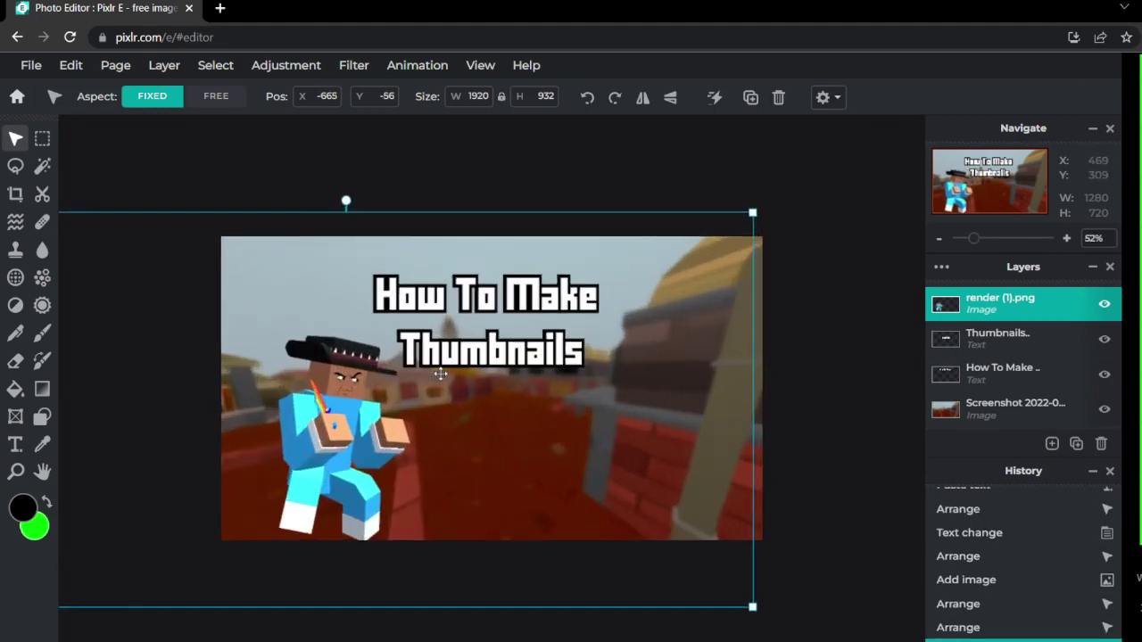
{"action": "left_click_drag", "start_coordinate": [810, 164], "coordinate": [857, 151]}
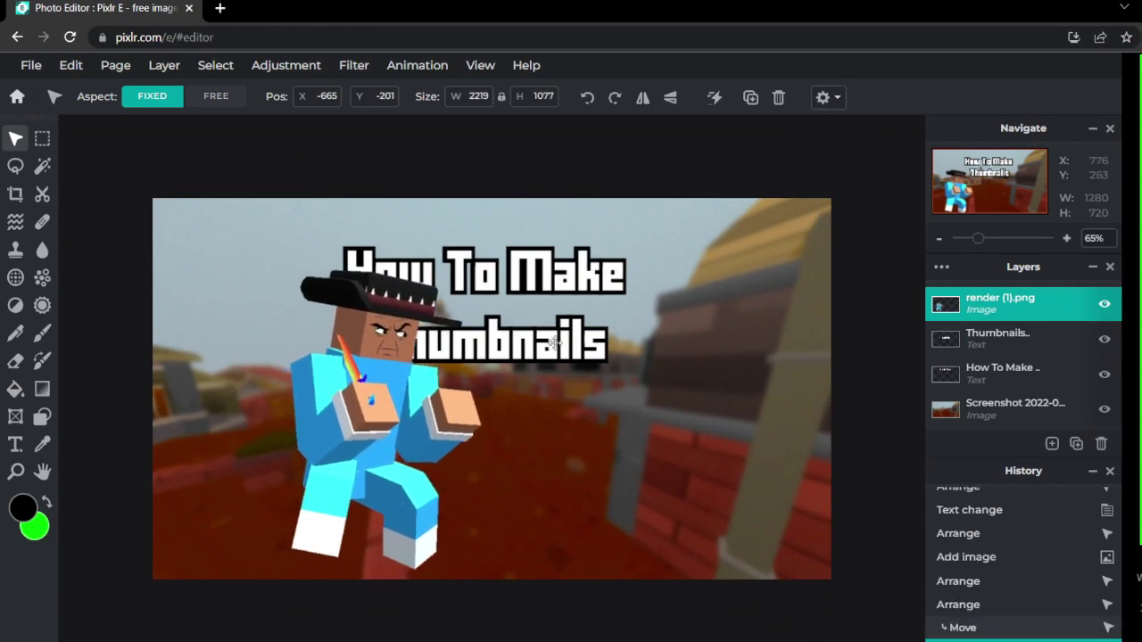
{"action": "left_click_drag", "start_coordinate": [541, 379], "coordinate": [425, 379]}
{"action": "key", "text": "ctrl+minus"}
{"action": "left_click_drag", "start_coordinate": [761, 189], "coordinate": [892, 116]}
{"action": "left_click_drag", "start_coordinate": [553, 388], "coordinate": [407, 438]}
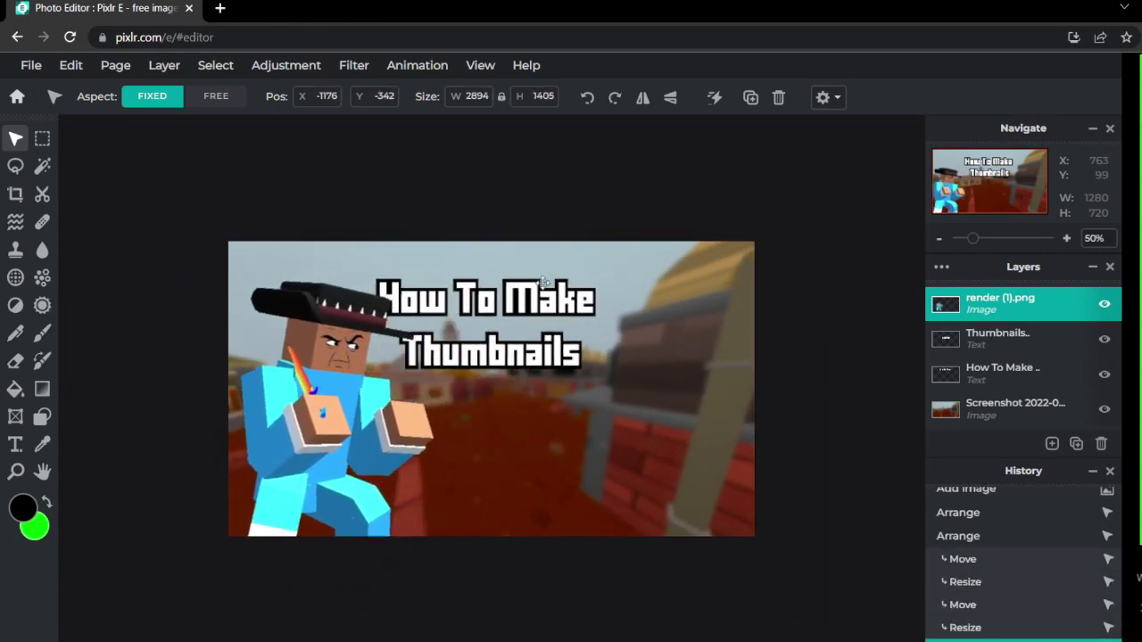
With the render hidden, move the How To Make and Thumbnails text right and enlarge both.
{"action": "left_click", "coordinate": [1103, 302]}
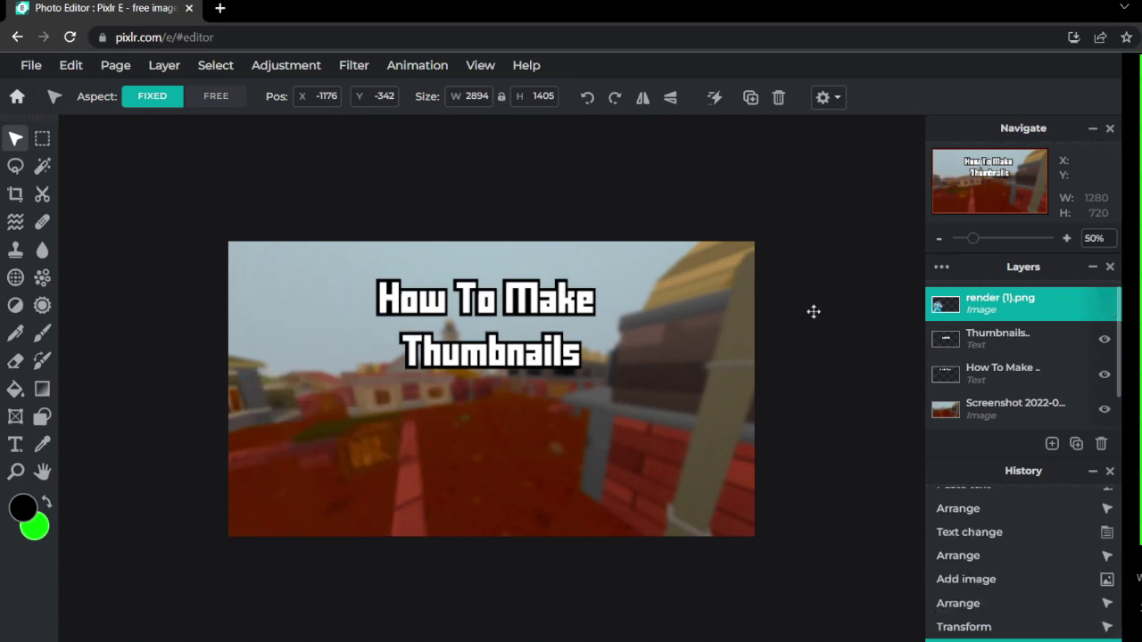
{"action": "left_click_drag", "start_coordinate": [510, 283], "coordinate": [637, 284]}
{"action": "left_click_drag", "start_coordinate": [539, 350], "coordinate": [655, 415]}
{"action": "left_click", "coordinate": [628, 318]}
{"action": "left_click_drag", "start_coordinate": [616, 326], "coordinate": [616, 362]}
{"action": "left_click", "coordinate": [612, 446]}
{"action": "left_click_drag", "start_coordinate": [612, 449], "coordinate": [610, 478]}
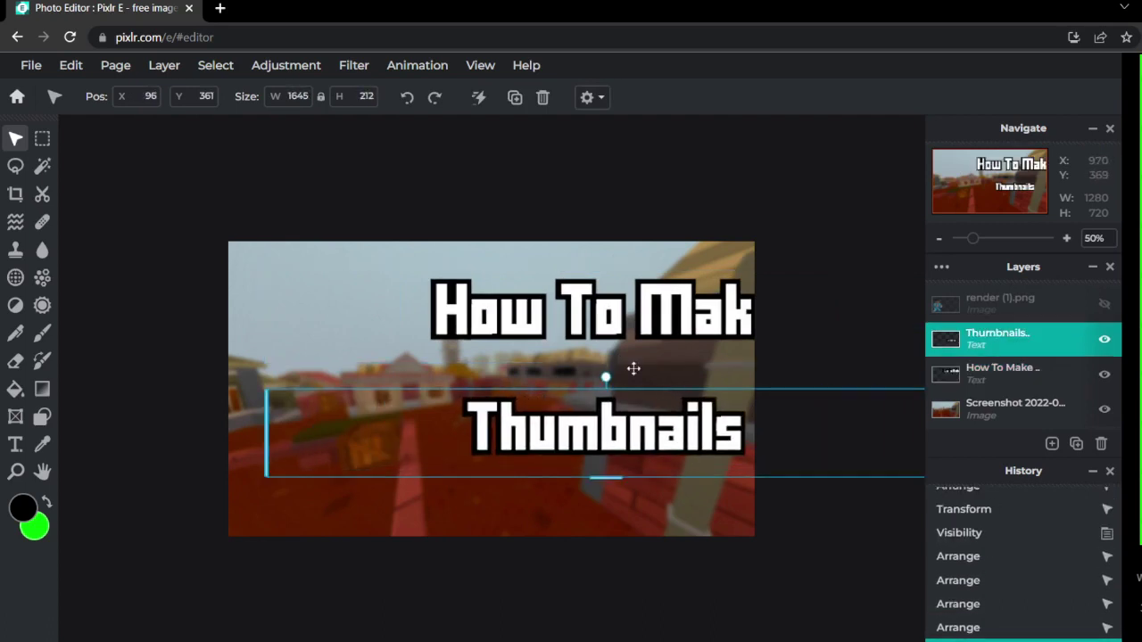
{"action": "left_click_drag", "start_coordinate": [631, 305], "coordinate": [593, 314]}
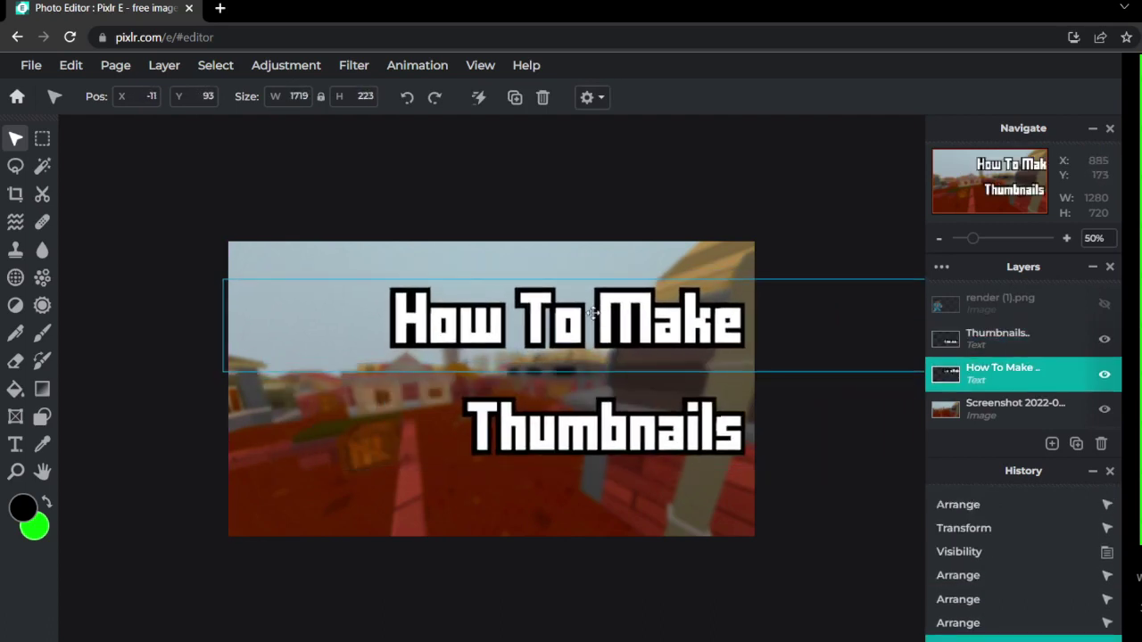
Nudge the character left, shrink How To Make to 1547×198, tuck Thumbnails beneath it, and reshow the render.
{"action": "left_click", "coordinate": [1105, 303]}
{"action": "left_click_drag", "start_coordinate": [459, 343], "coordinate": [454, 344]}
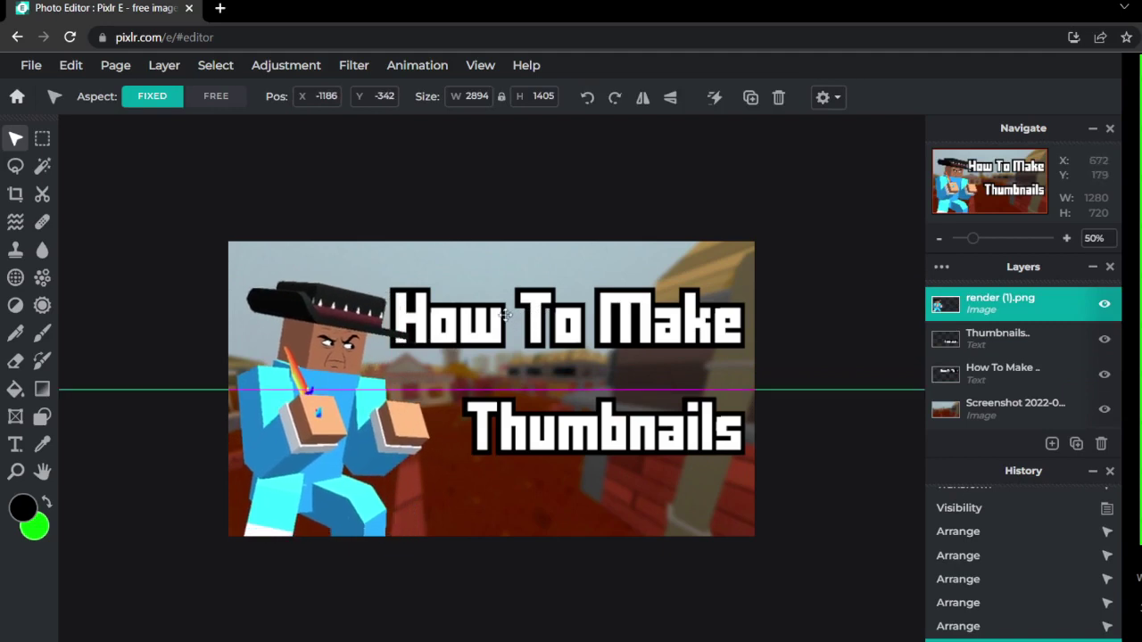
{"action": "left_click", "coordinate": [1104, 304]}
{"action": "left_click_drag", "start_coordinate": [692, 338], "coordinate": [701, 330]}
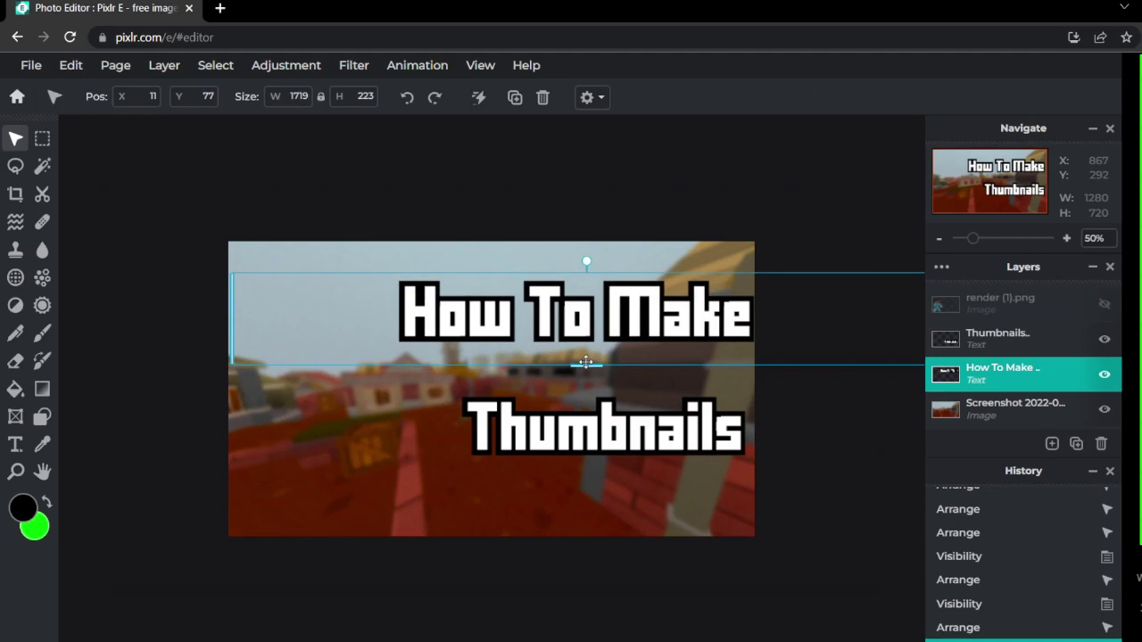
{"action": "left_click_drag", "start_coordinate": [585, 364], "coordinate": [607, 360]}
{"action": "left_click", "coordinate": [608, 433]}
{"action": "left_click_drag", "start_coordinate": [608, 433], "coordinate": [611, 407]}
{"action": "left_click", "coordinate": [1105, 304]}
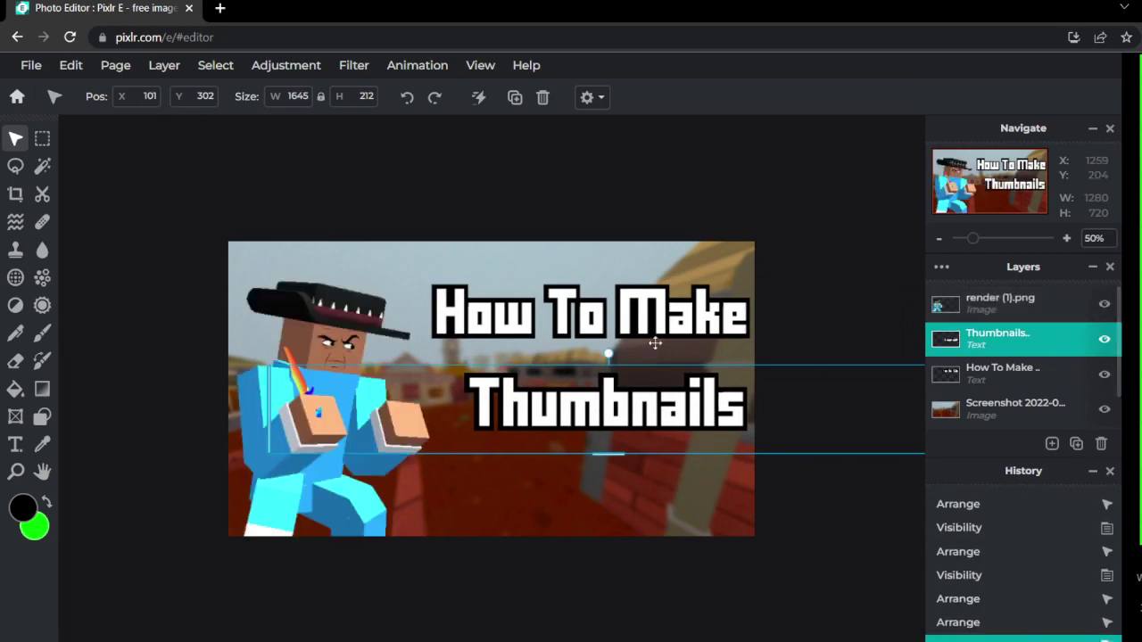
{"action": "scroll", "coordinate": [512, 174], "scroll_direction": "down", "scroll_amount": 2}
{"action": "left_click", "coordinate": [514, 176]}
{"action": "scroll", "coordinate": [518, 183], "scroll_direction": "up", "scroll_amount": 3}
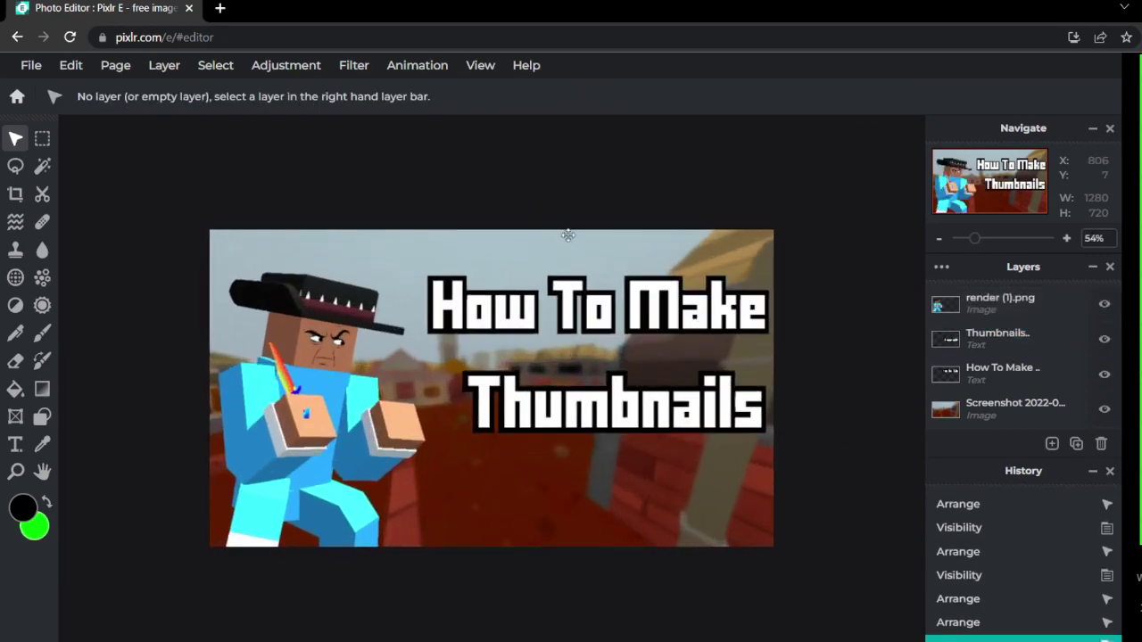